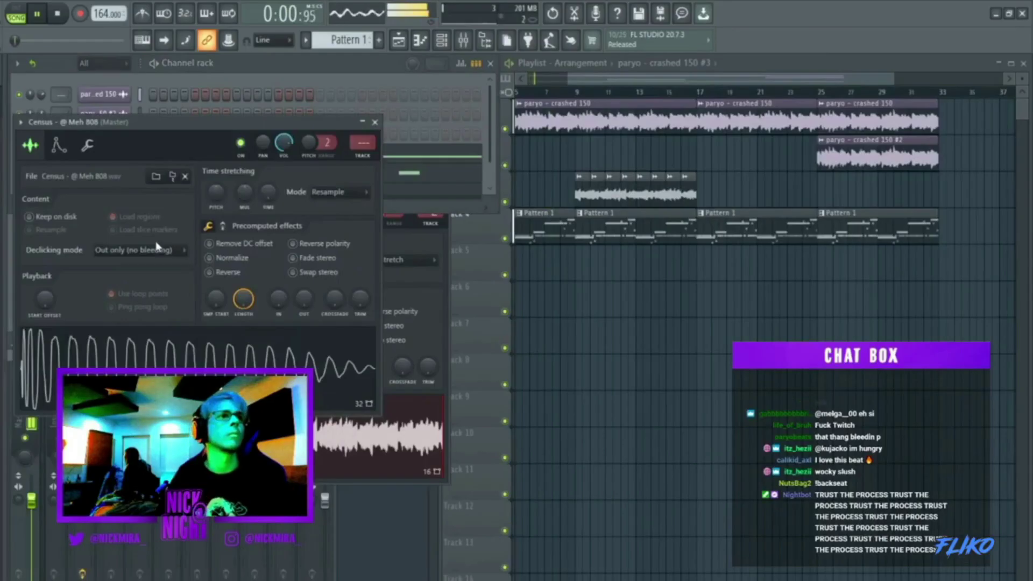
pyautogui.click(59, 145)
pyautogui.press('Escape')
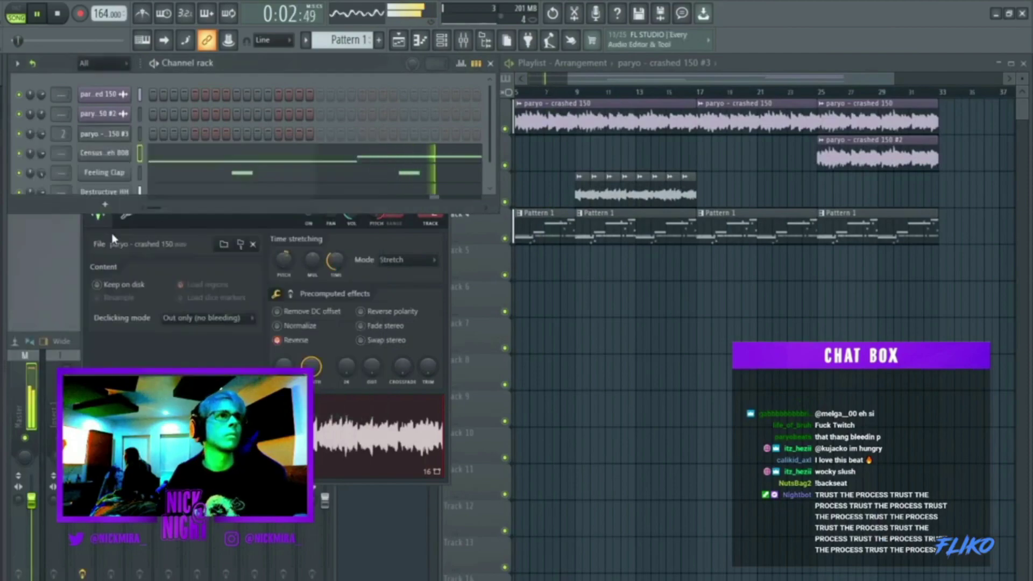
pyautogui.scroll(-2, 621, 93)
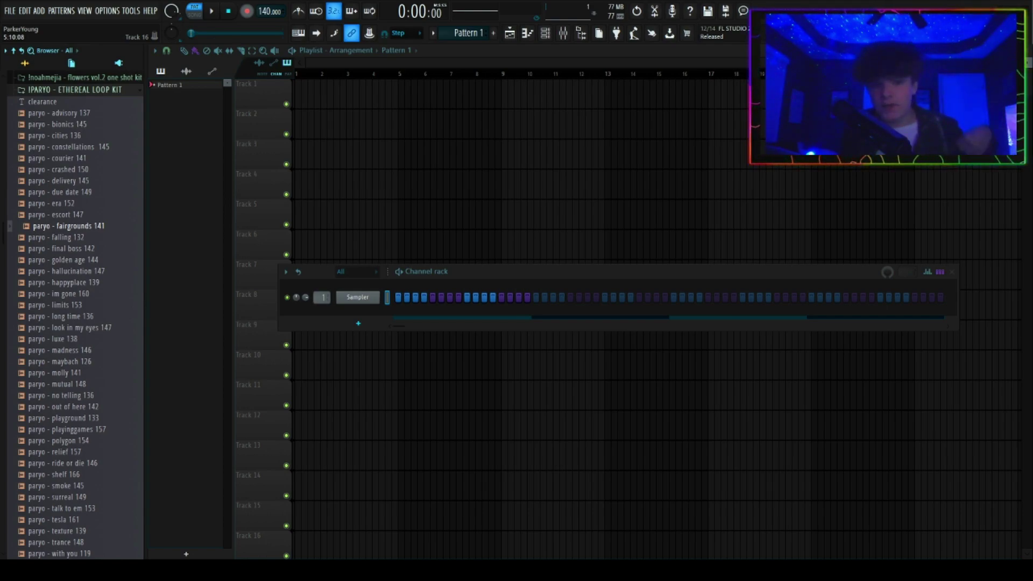
pyautogui.scroll(-2, 76, 312)
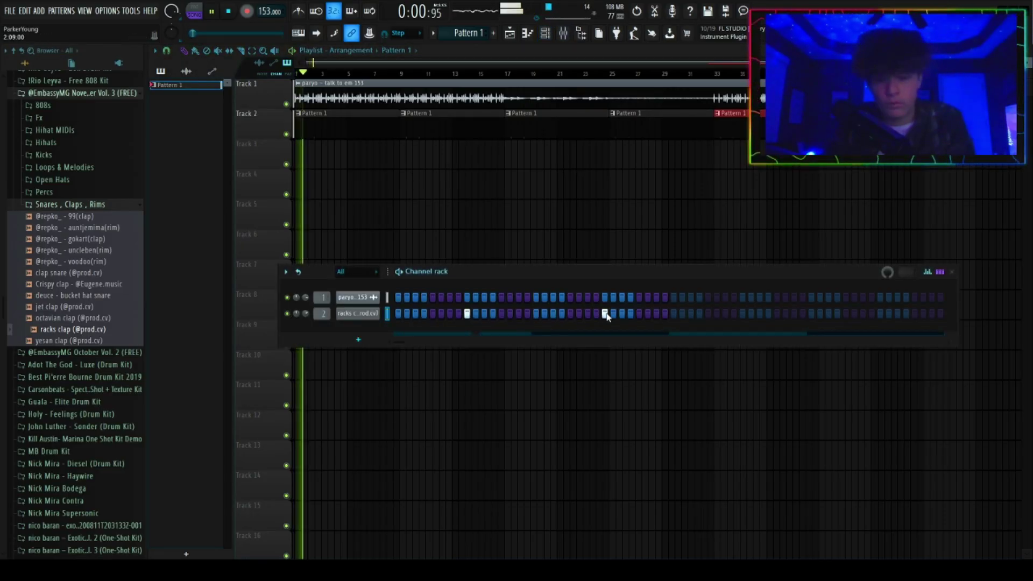
# - Add racks clap hits on the third beat of bars 3 and 4 and check the clap notes in the piano roll
pyautogui.click(742, 313)
pyautogui.click(880, 313)
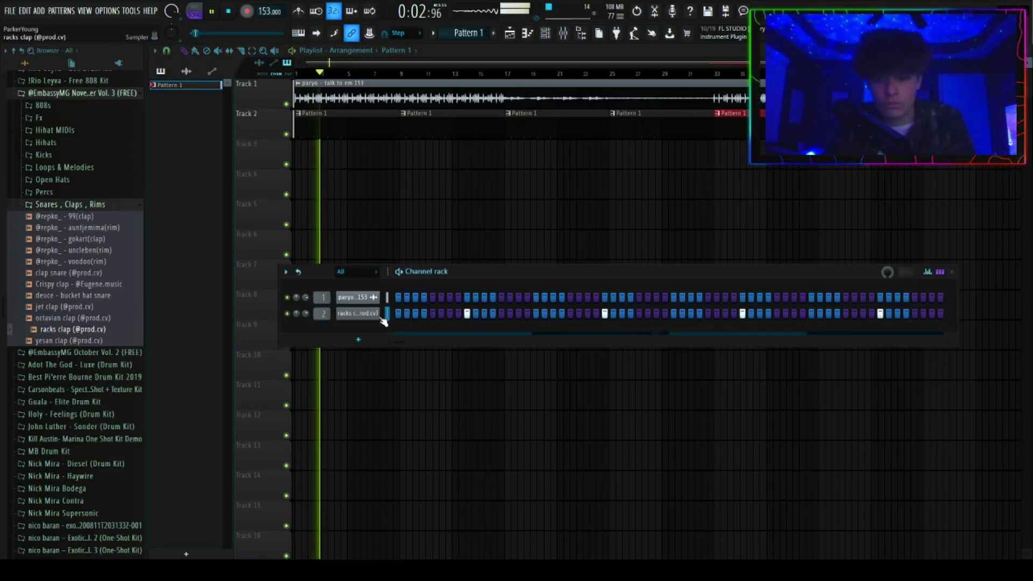
pyautogui.press('F7')
pyautogui.scroll(-2, 419, 92)
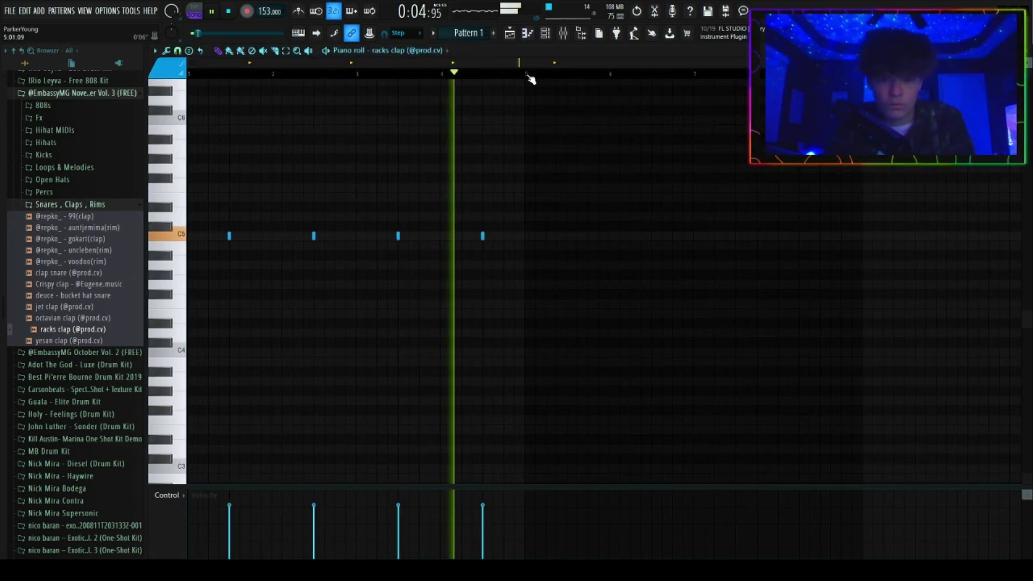
pyautogui.press('F7')
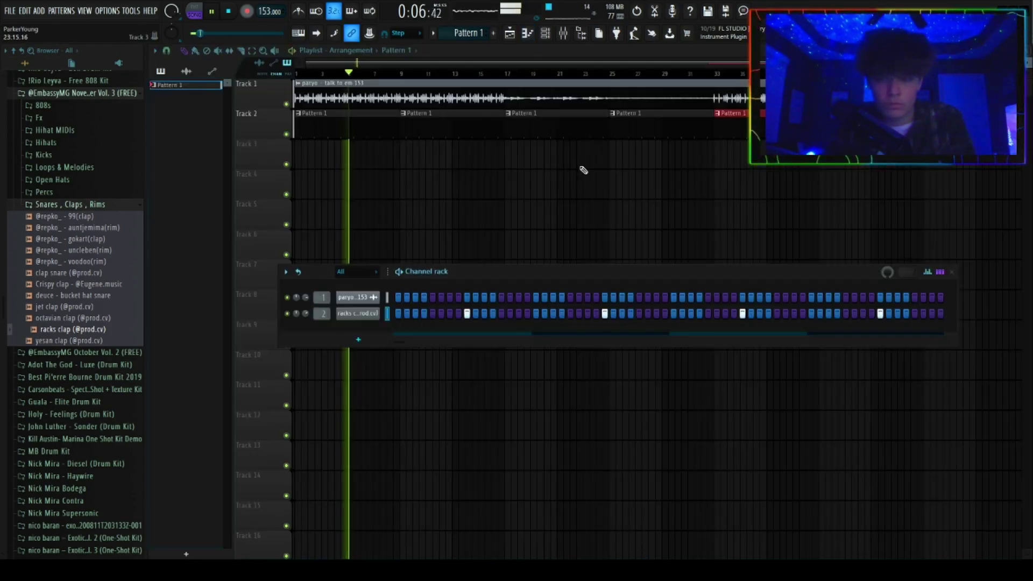
pyautogui.click(93, 205)
pyautogui.click(46, 142)
pyautogui.click(70, 154)
pyautogui.moveTo(71, 156); pyautogui.dragTo(330, 331)
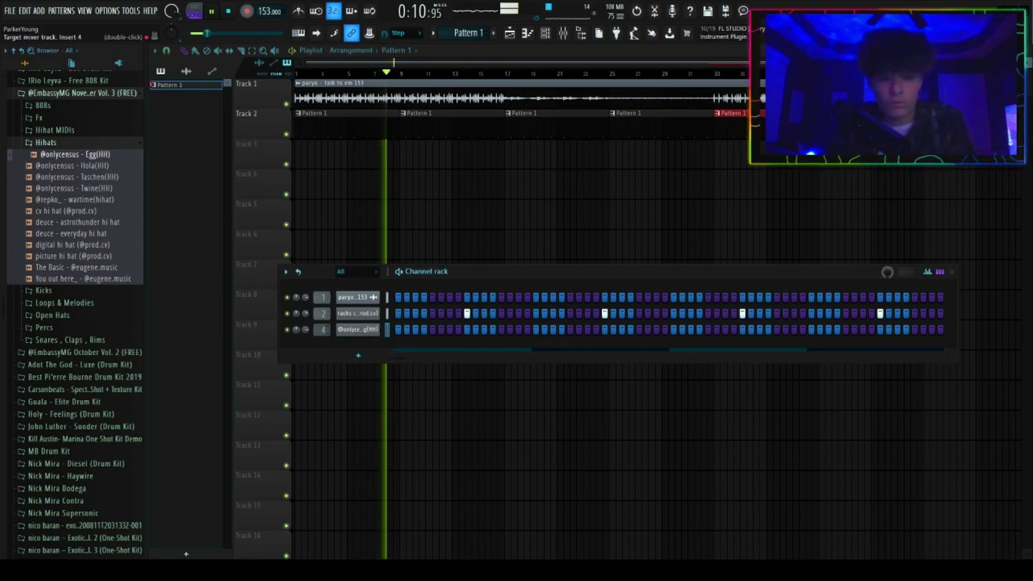
# - Try the LeviBandito Wheeze hi-hat MIDI on the Egg(HH) channel and replace it with the LeviBandito - Stepper - HiHat MIDI
pyautogui.click(65, 131)
pyautogui.click(101, 357)
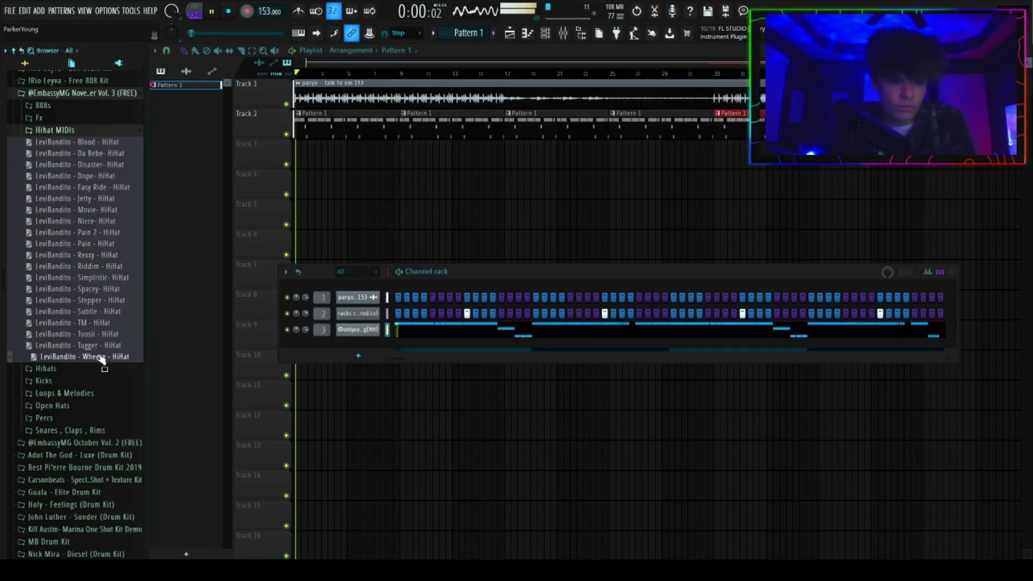
pyautogui.click(486, 329)
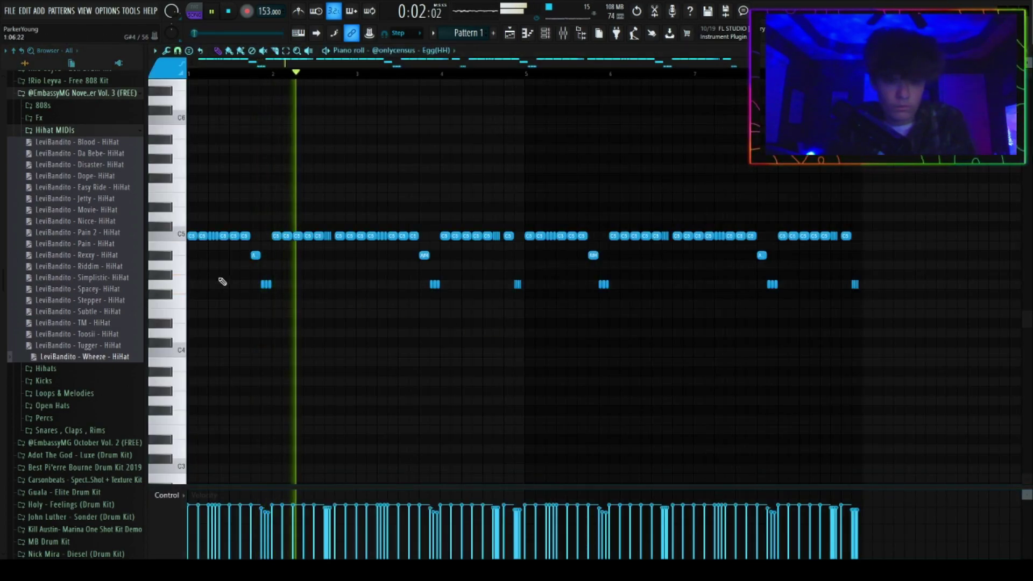
pyautogui.click(127, 300)
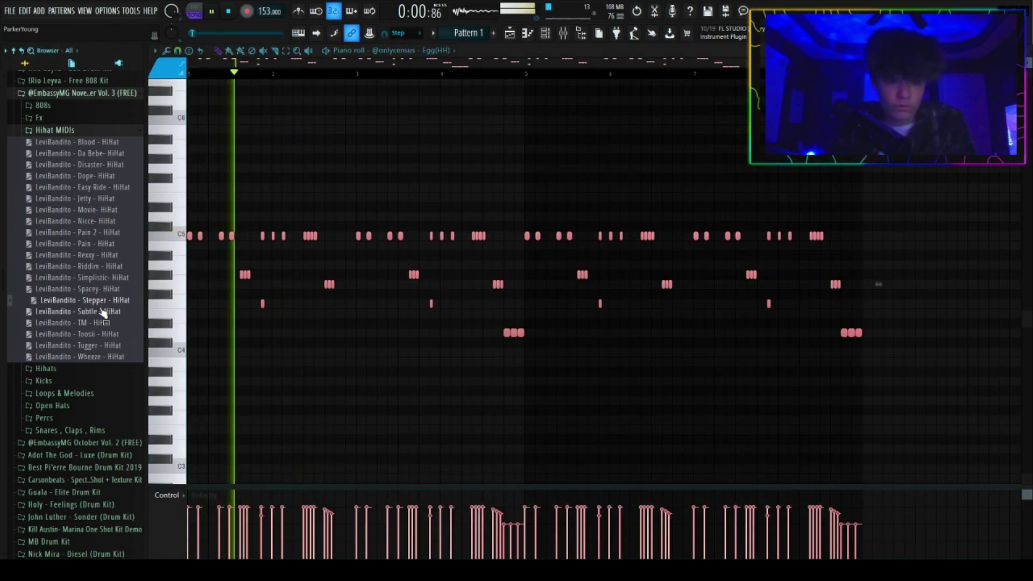
pyautogui.moveTo(129, 305); pyautogui.dragTo(261, 235)
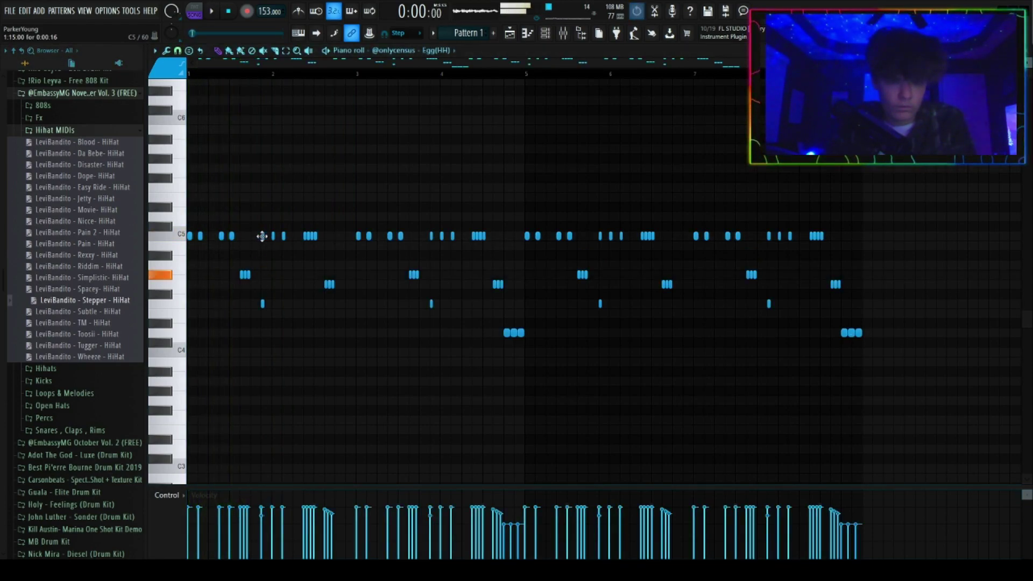
# - Fill gaps in the C5 hi-hat row with extra notes near the ends of bars 1, 2 and 3
pyautogui.click(241, 236)
pyautogui.click(252, 237)
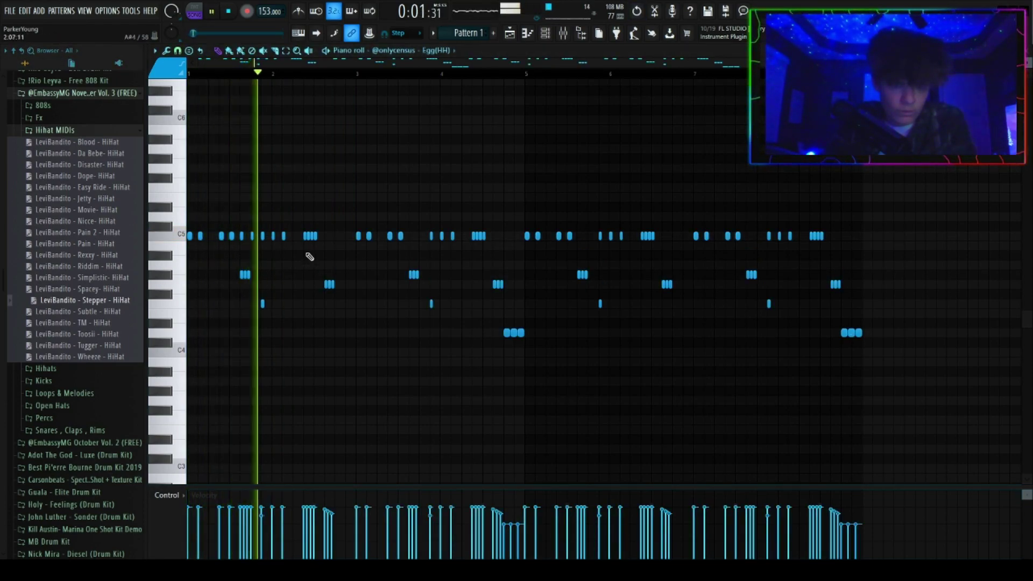
pyautogui.press('space')
pyautogui.press('space')
pyautogui.scroll(2, 333, 74)
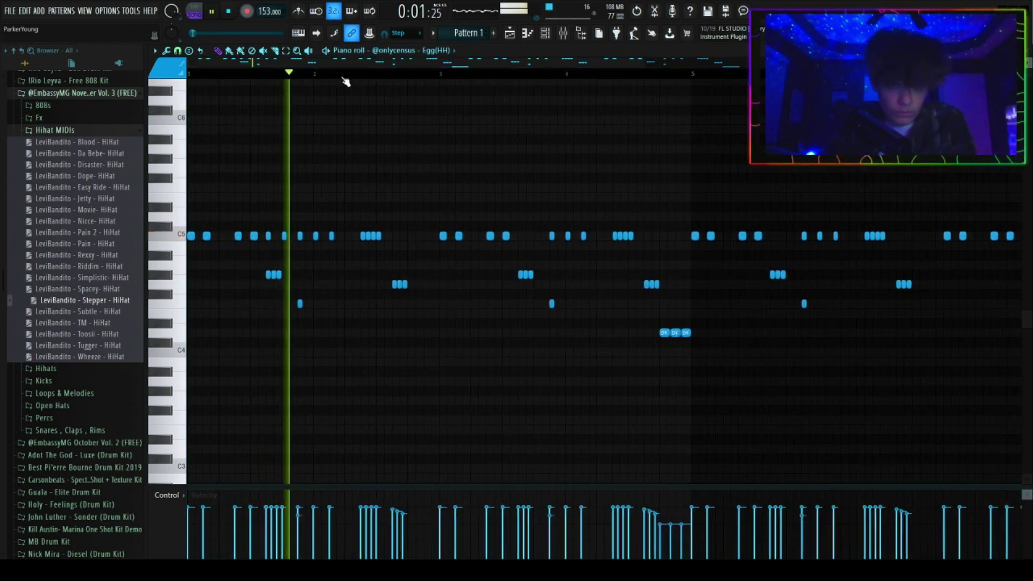
pyautogui.click(411, 235)
pyautogui.click(427, 235)
pyautogui.scroll(-2, 450, 101)
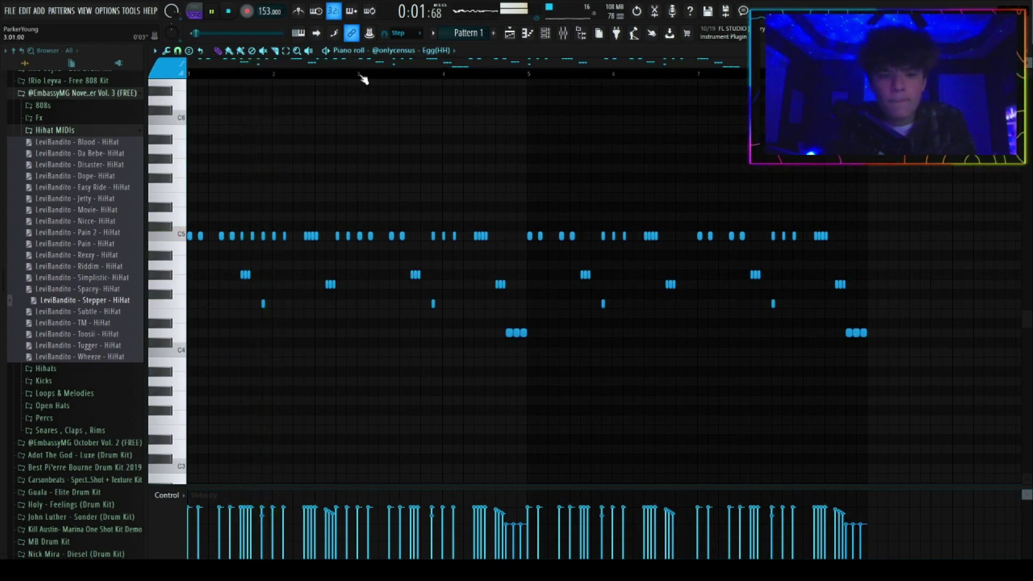
pyautogui.click(422, 236)
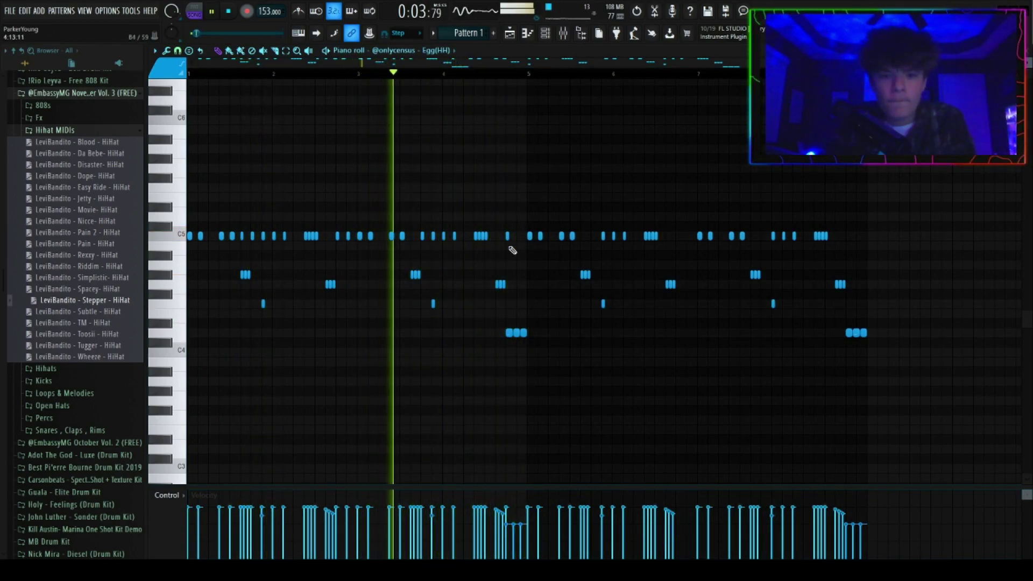
# - Replace the hi-hat notes from bar 5 onward with a duplicate of the edited first four bars
pyautogui.moveTo(921, 375); pyautogui.dragTo(530, 145)
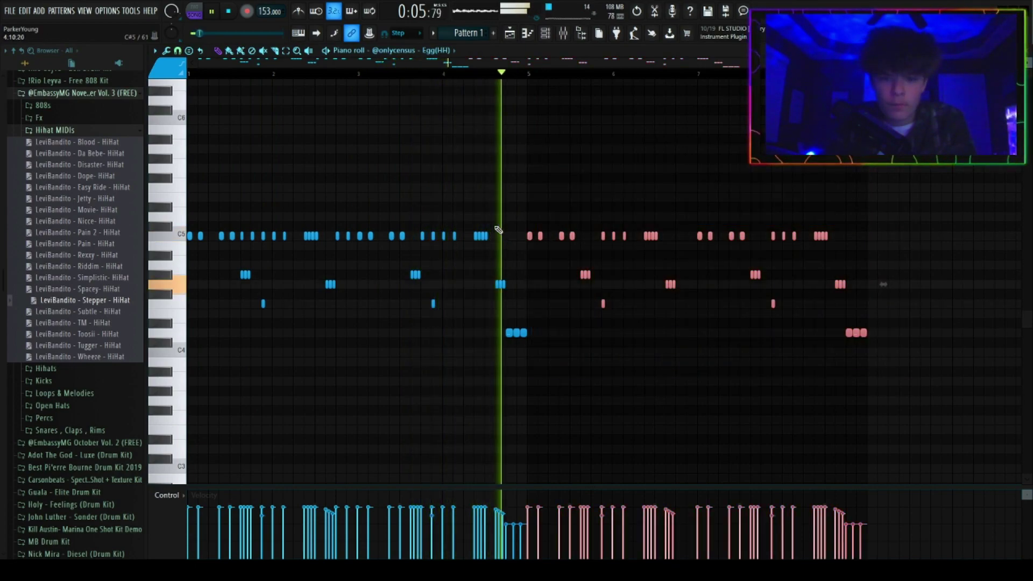
pyautogui.press('Delete')
pyautogui.hotkey('ctrl', 'b')
pyautogui.press('F7')
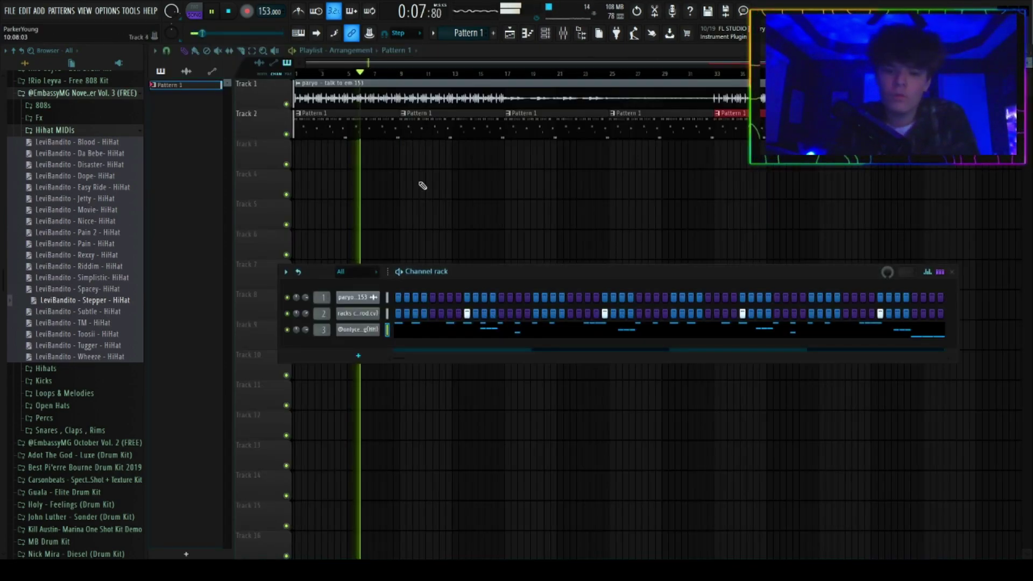
pyautogui.click(81, 130)
pyautogui.click(88, 269)
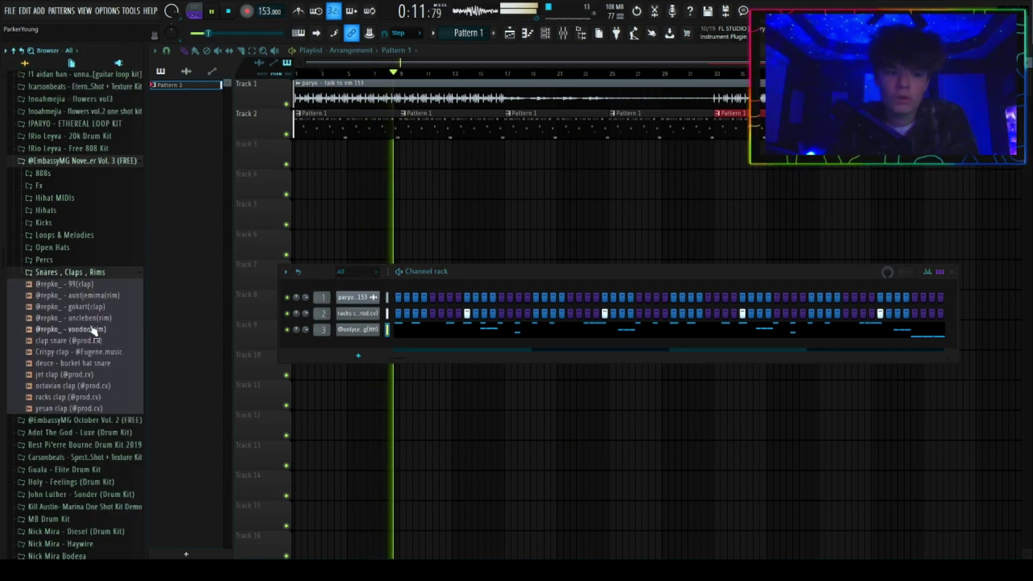
pyautogui.moveTo(80, 318); pyautogui.dragTo(329, 350)
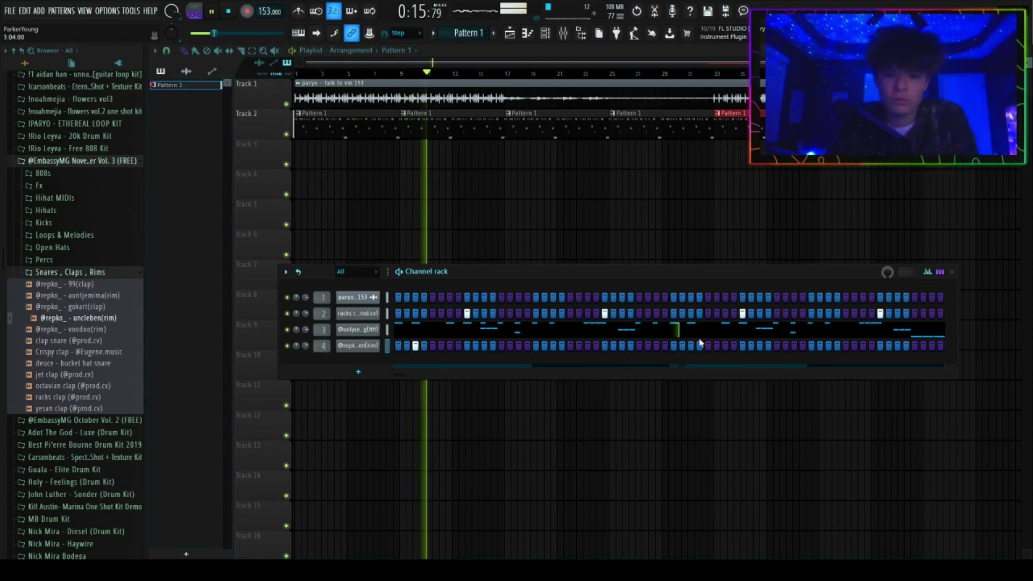
pyautogui.press('F7')
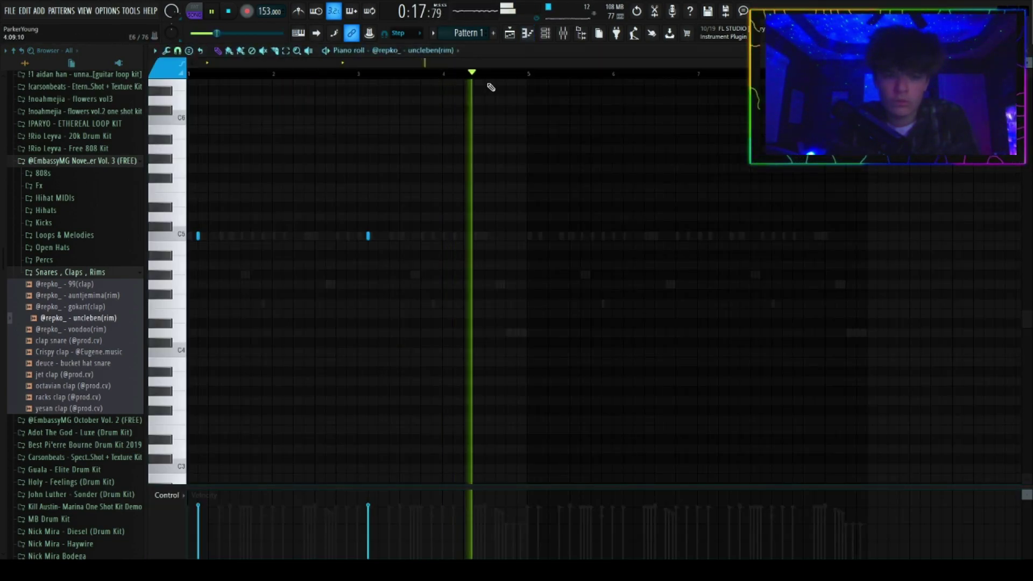
pyautogui.press('F7')
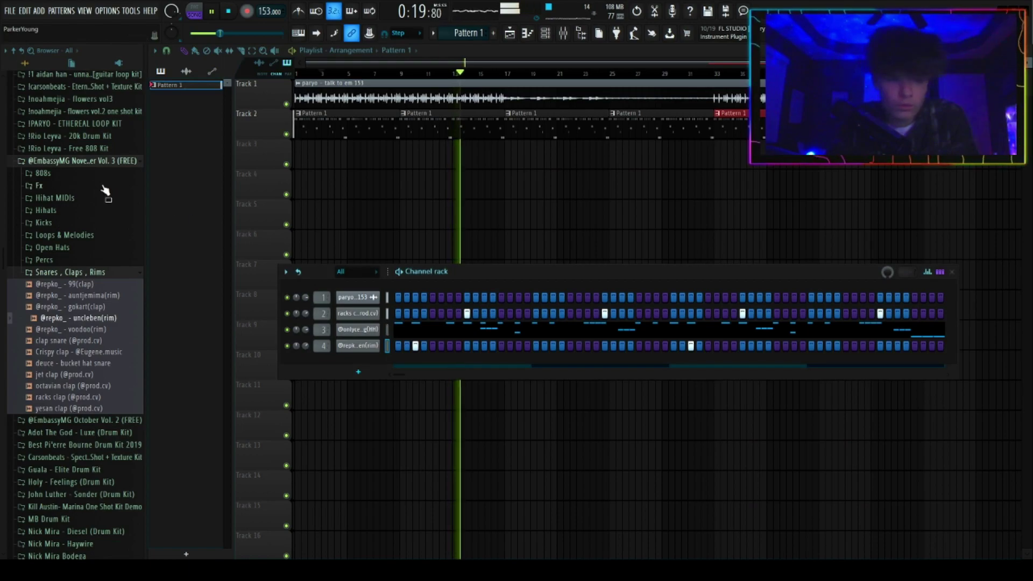
# - Load the rio - dirtyzay 808 sample from the !Rio Leyva - Free 808 Kit into a new channel
pyautogui.click(79, 161)
pyautogui.press('space')
pyautogui.scroll(4, 81, 232)
pyautogui.click(78, 294)
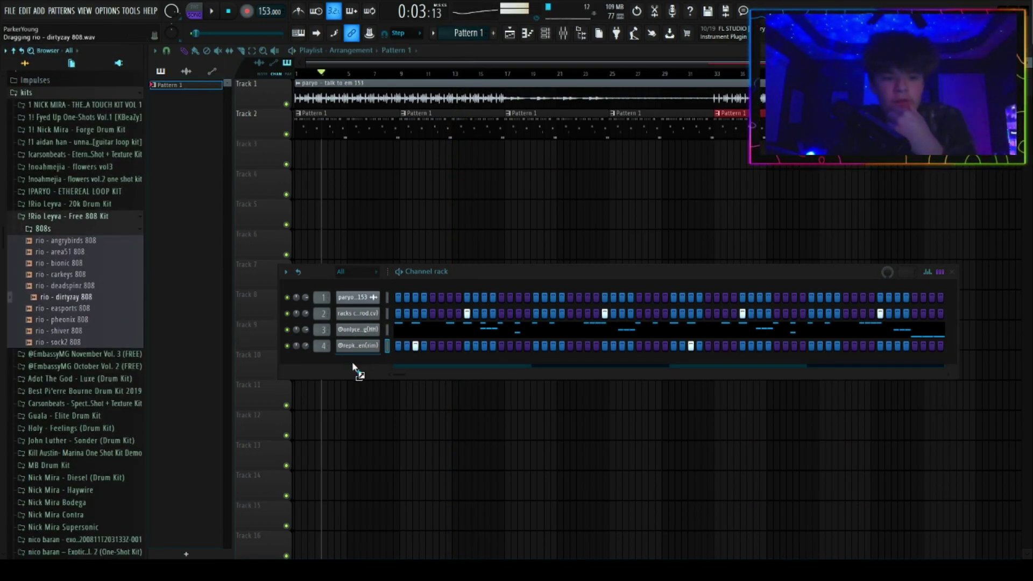
pyautogui.moveTo(361, 368); pyautogui.dragTo(362, 369)
# - Open the dirtyzay 808's sampler settings and boost its gain in the precomputed effects
pyautogui.click(353, 365)
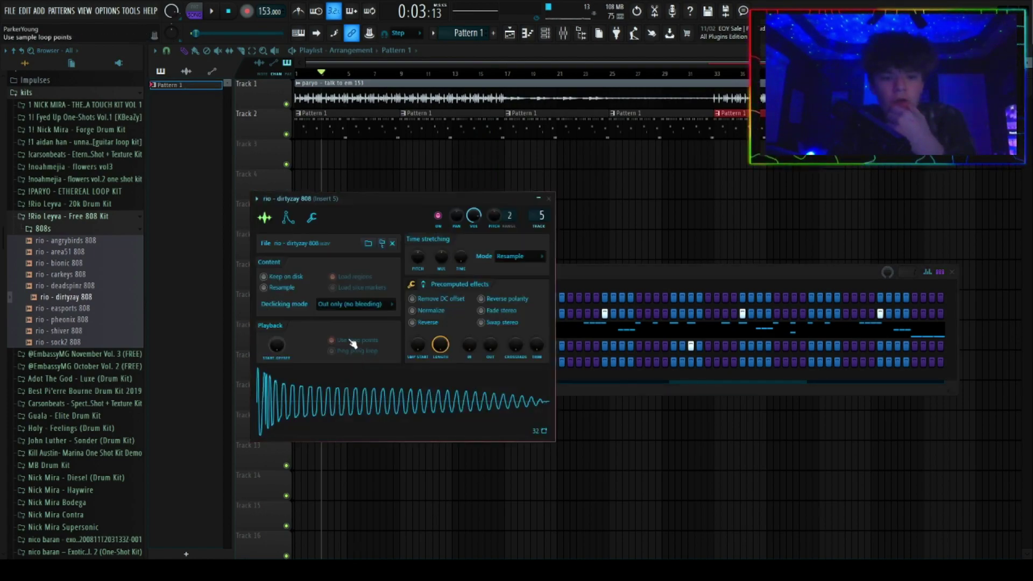
pyautogui.click(450, 279)
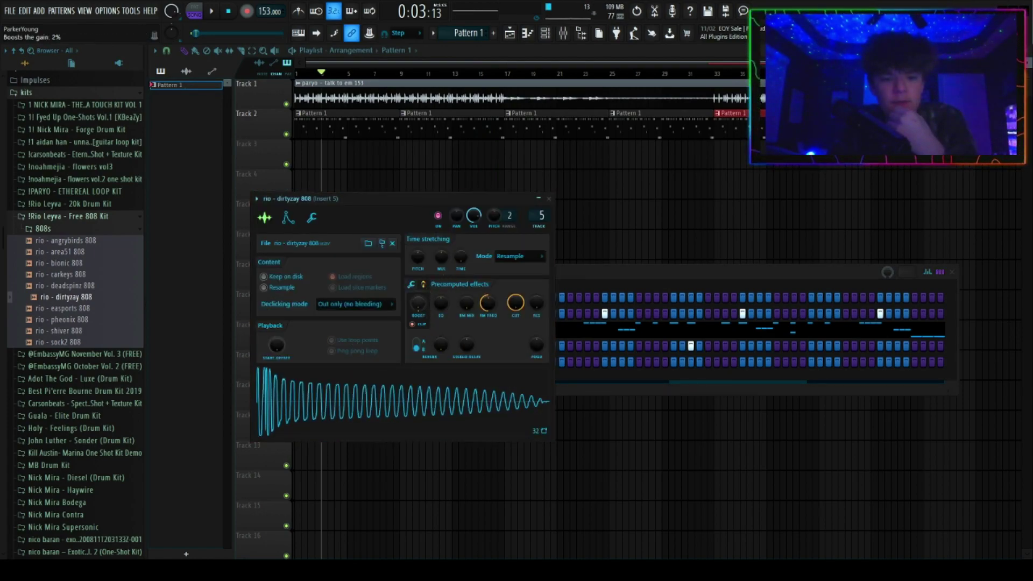
pyautogui.click(412, 285)
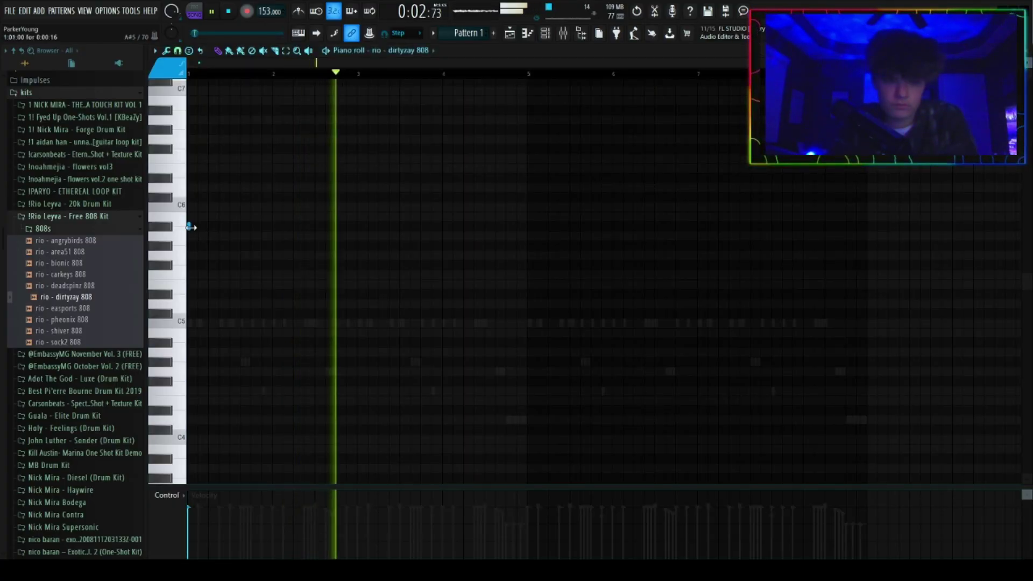
# - Place 808 notes on A#5 at the starts of bars 1 and 3 and two B5 notes in bar 2
pyautogui.moveTo(191, 227); pyautogui.dragTo(205, 221)
pyautogui.click(301, 216)
pyautogui.click(303, 216)
pyautogui.moveTo(318, 217); pyautogui.dragTo(314, 216)
pyautogui.click(335, 216)
pyautogui.click(377, 226)
pyautogui.moveTo(375, 228)
pyautogui.mouseDown()
pyautogui.moveTo(354, 228)
pyautogui.moveTo(369, 231)
pyautogui.mouseUp()
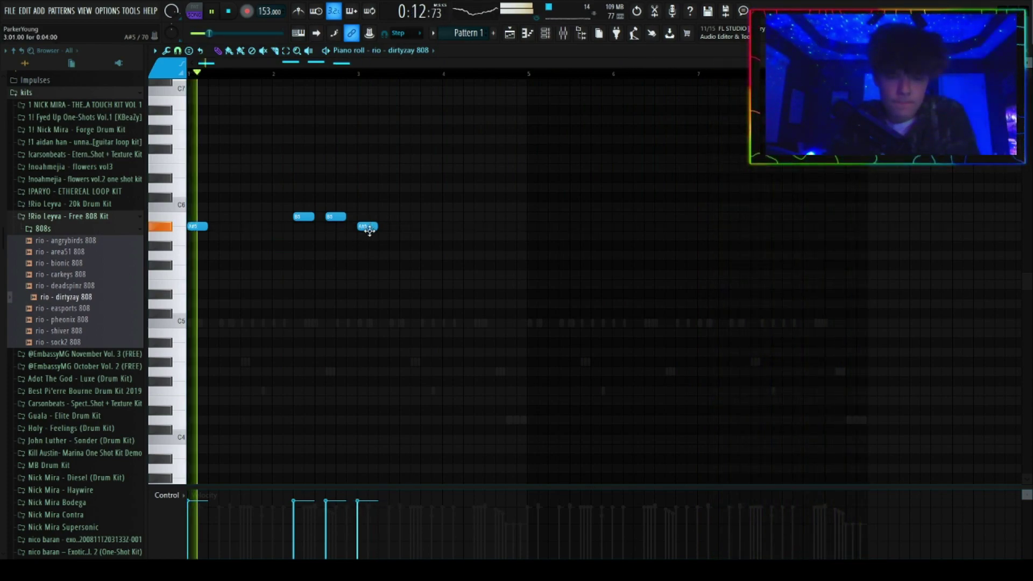
# - Finish the 808 line with a B5 note and a high B6 note in bar 4, and duplicate the pattern into bars 5 to 8
pyautogui.hotkey('ctrl', 'a')
pyautogui.scroll(2, 362, 225)
pyautogui.click(392, 254)
pyautogui.rightClick(403, 253)
pyautogui.click(458, 245)
pyautogui.rightClick(461, 245)
pyautogui.click(468, 217)
pyautogui.press('space')
pyautogui.click(508, 120)
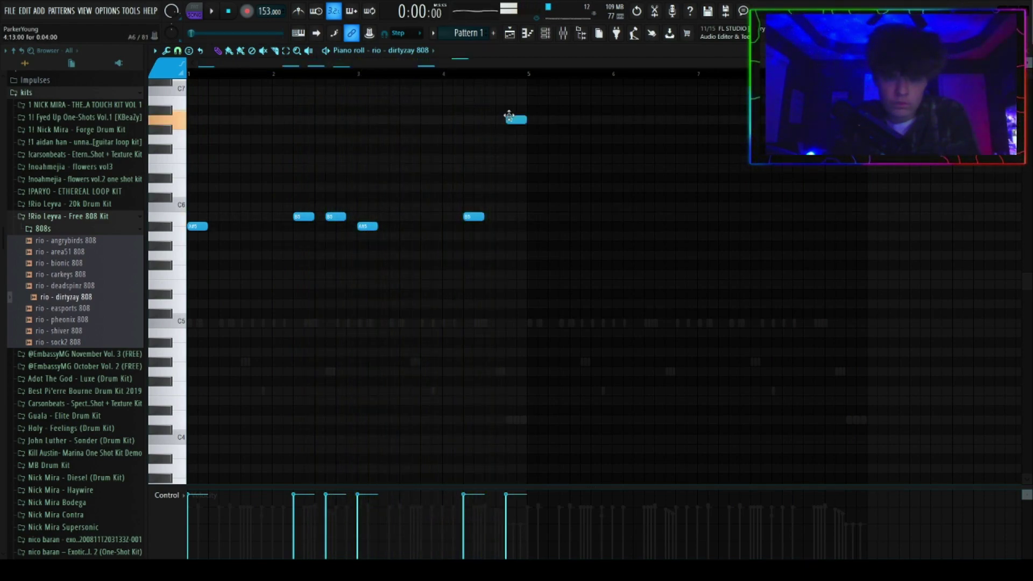
pyautogui.scroll(2, 565, 166)
pyautogui.hotkey('ctrl', 'b')
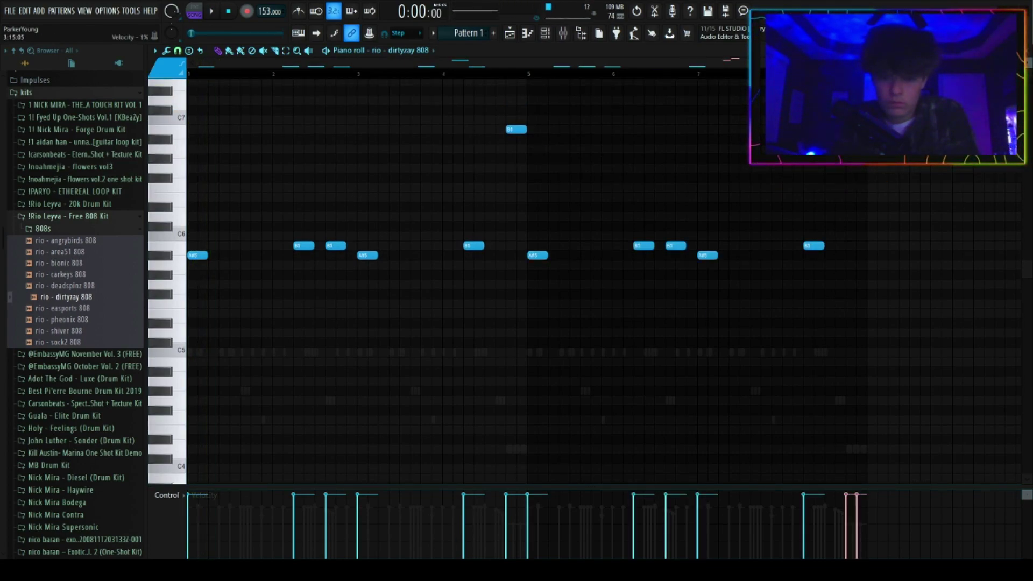
# - Extend the 808 notes so each reaches the next one, and transpose the whole line down one octave
pyautogui.press('space')
pyautogui.hotkey('ctrl', 'l')
pyautogui.hotkey('ctrl', 'Down')
pyautogui.press('space')
pyautogui.press('space')
pyautogui.hotkey('ctrl', 'a')
pyautogui.scroll(2, 492, 156)
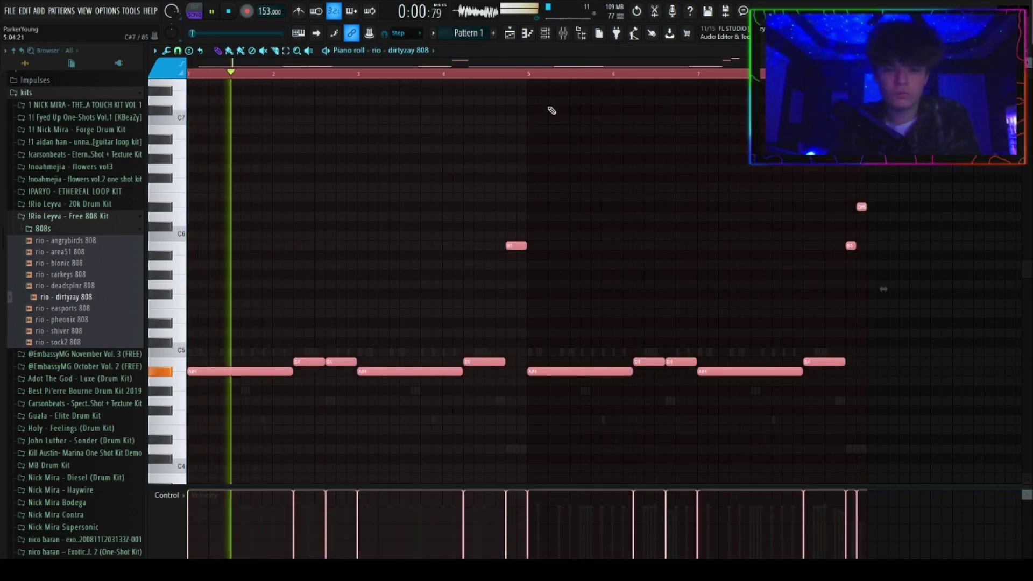
pyautogui.press('space')
pyautogui.press('space')
# - Delete the first B4 808 note in bars 2 and 6 and lengthen the preceding A#4 notes to fill the gaps
pyautogui.click(317, 314)
pyautogui.rightClick(318, 314)
pyautogui.rightClick(315, 362)
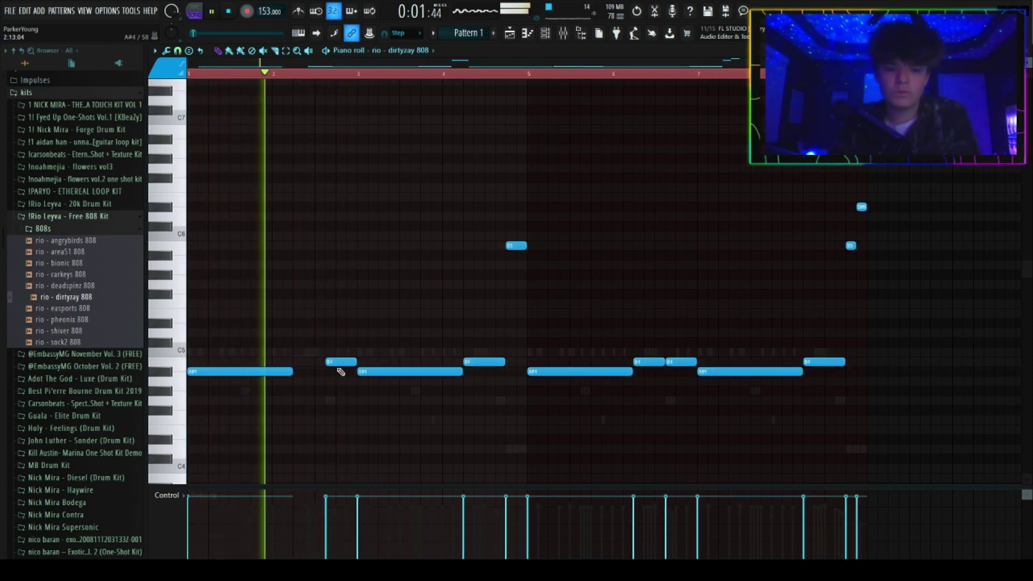
pyautogui.moveTo(292, 371); pyautogui.dragTo(325, 371)
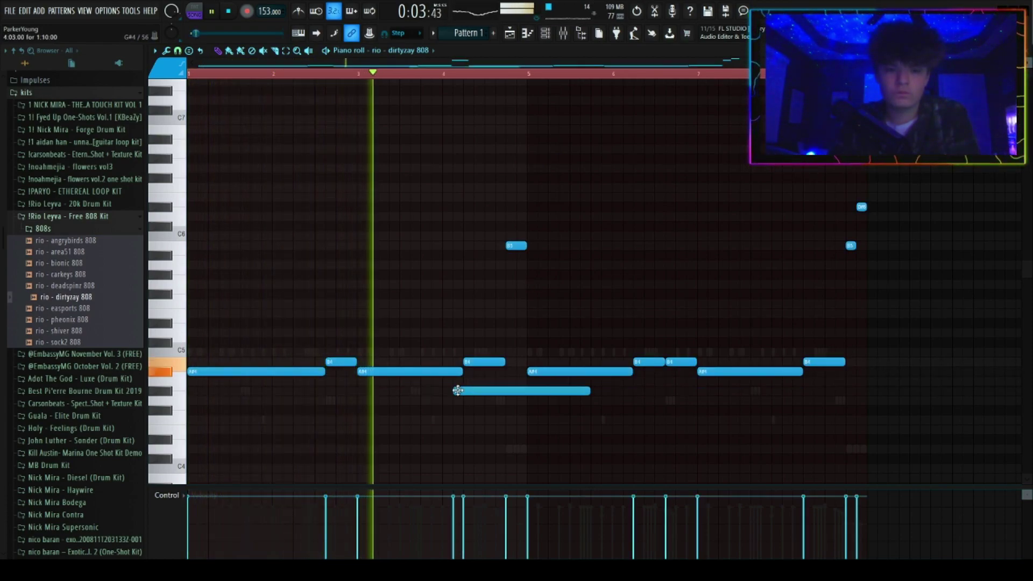
pyautogui.rightClick(650, 362)
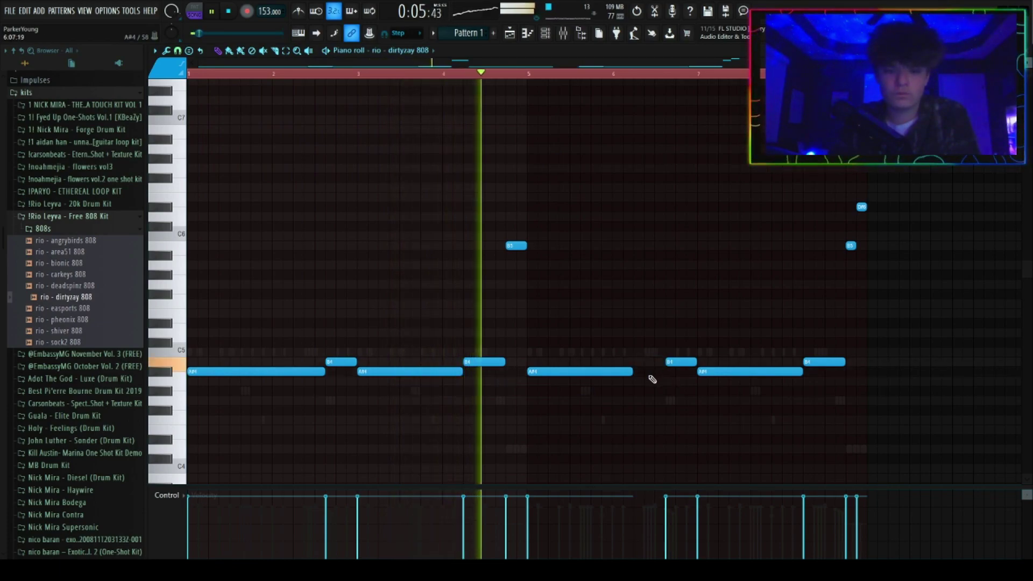
pyautogui.moveTo(634, 372); pyautogui.dragTo(661, 377)
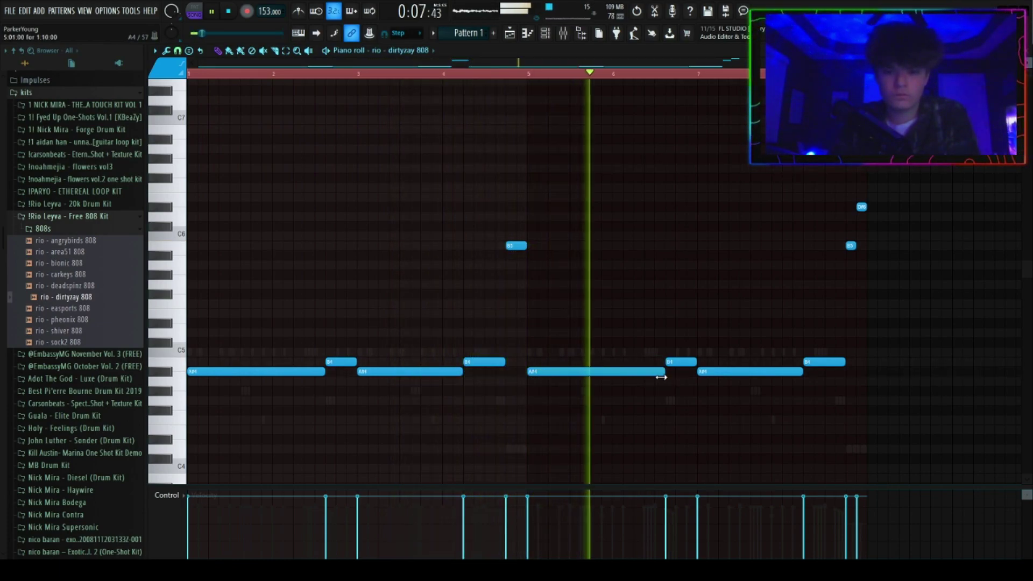
# - Start the high B5 note in bar 4 one step earlier, trim the B4 before it, and extend the B5 to bar 5
pyautogui.moveTo(515, 247); pyautogui.dragTo(504, 247)
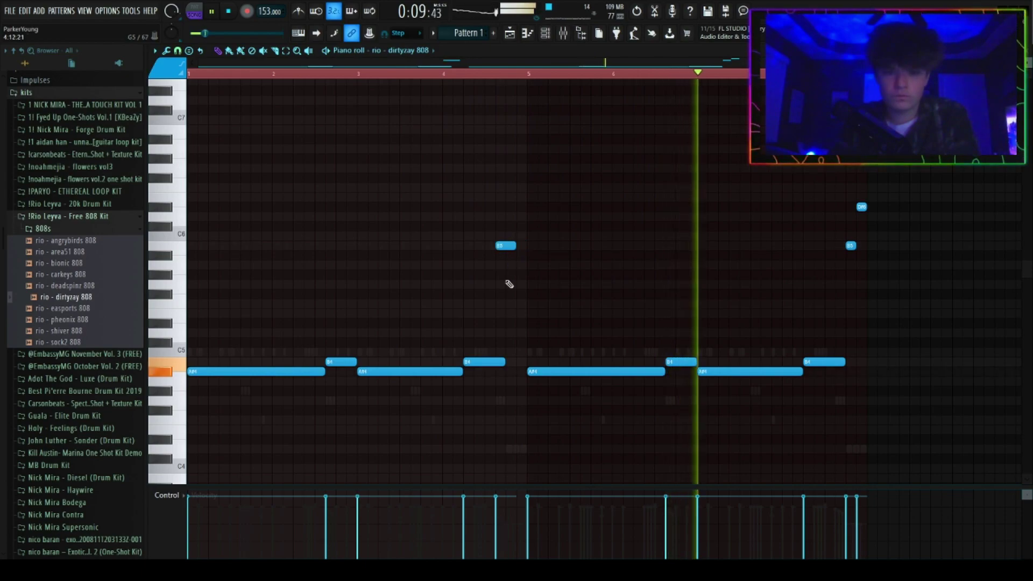
pyautogui.moveTo(504, 362); pyautogui.dragTo(494, 362)
pyautogui.moveTo(514, 246); pyautogui.dragTo(525, 246)
pyautogui.doubleClick(193, 76)
pyautogui.click(1028, 54)
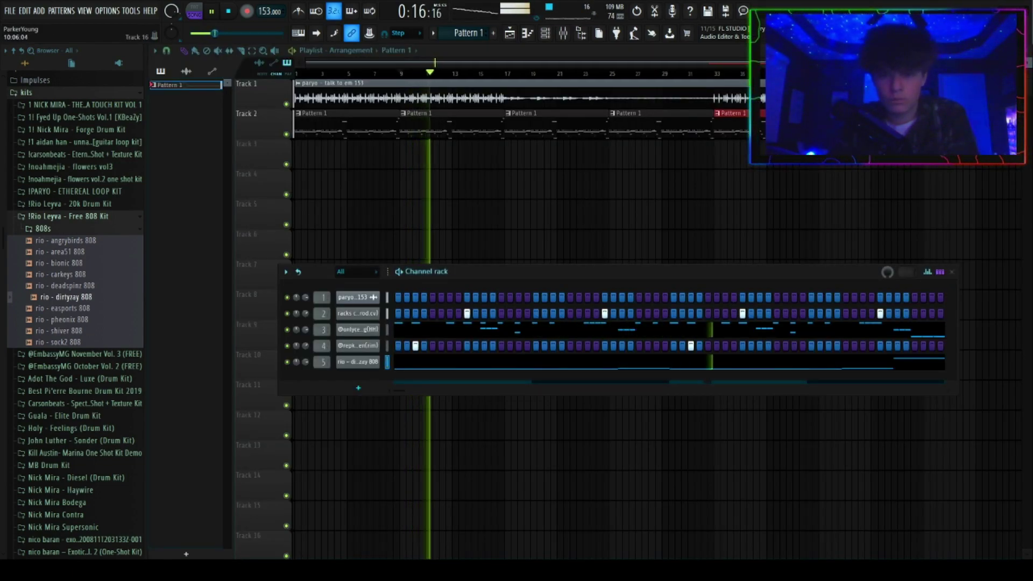
# - Add the NM - Seether OH open hat from the 1 NICK MIRA kit's Hats folder as a new channel routed to mixer track 6
pyautogui.click(22, 217)
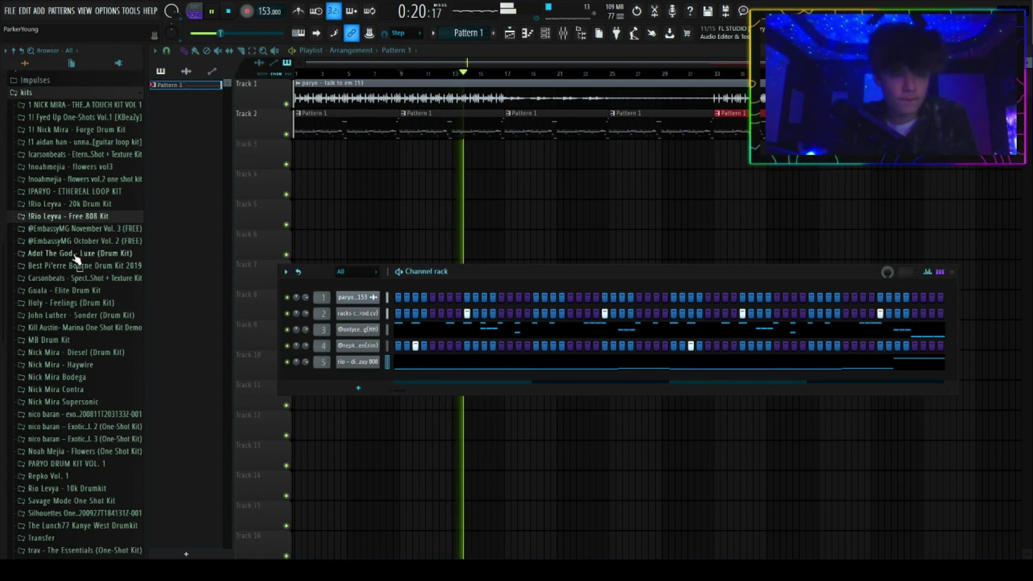
pyautogui.click(54, 105)
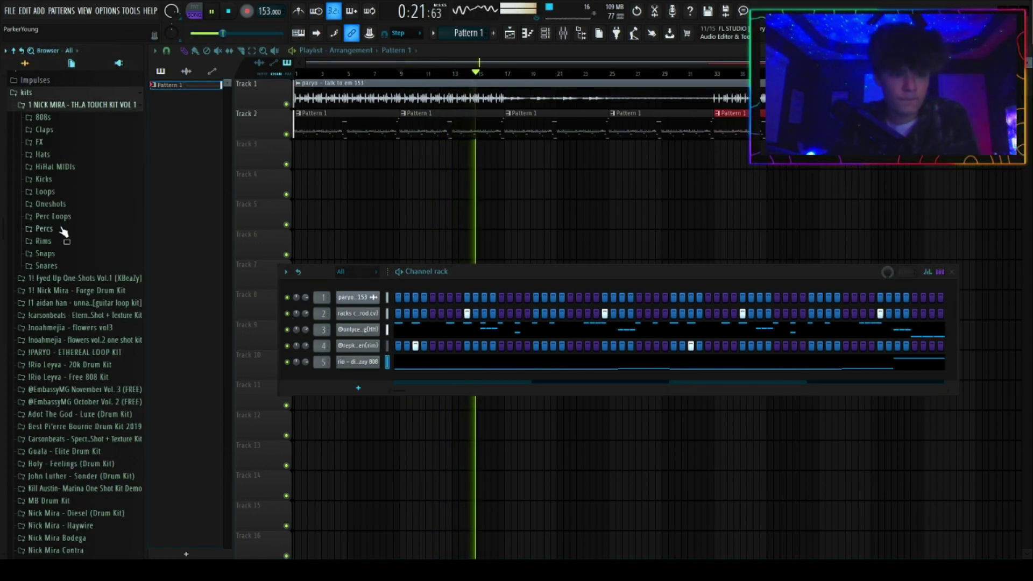
pyautogui.click(42, 155)
pyautogui.click(47, 192)
pyautogui.click(81, 249)
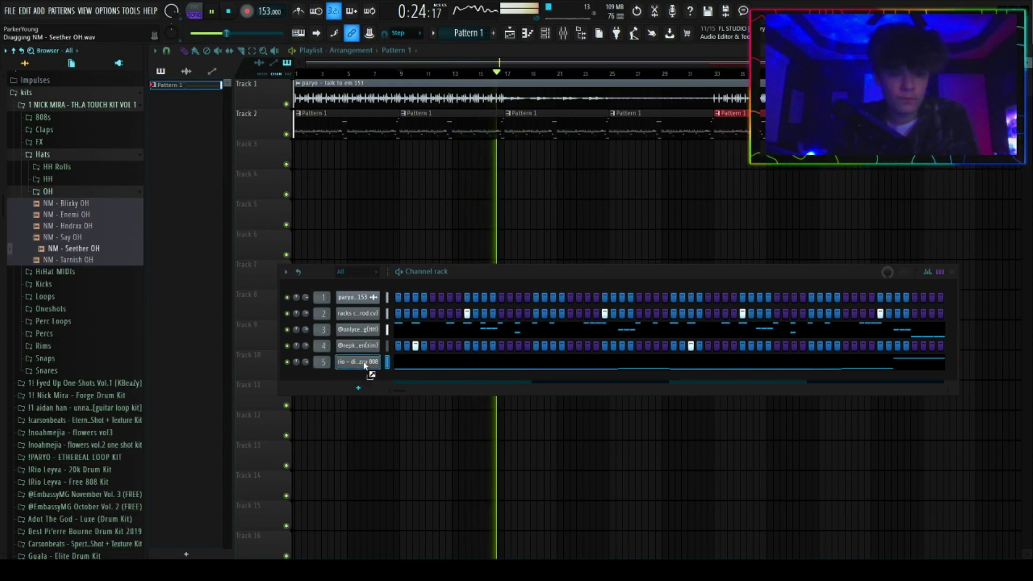
pyautogui.moveTo(364, 366); pyautogui.dragTo(392, 389)
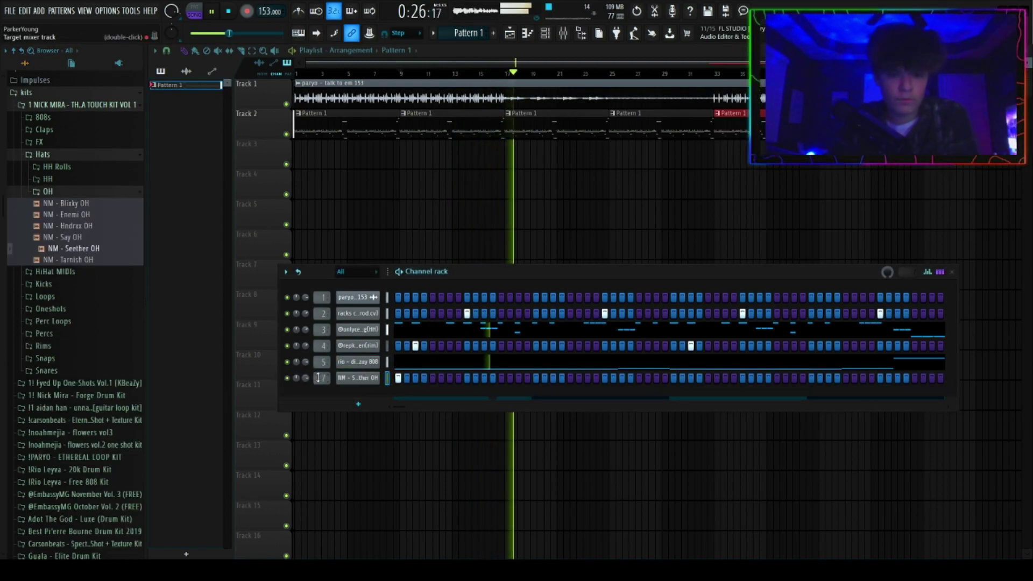
# - Play the arrangement from around bar 33 while browsing the drum kits for a sample to replace the open hat
pyautogui.click(35, 155)
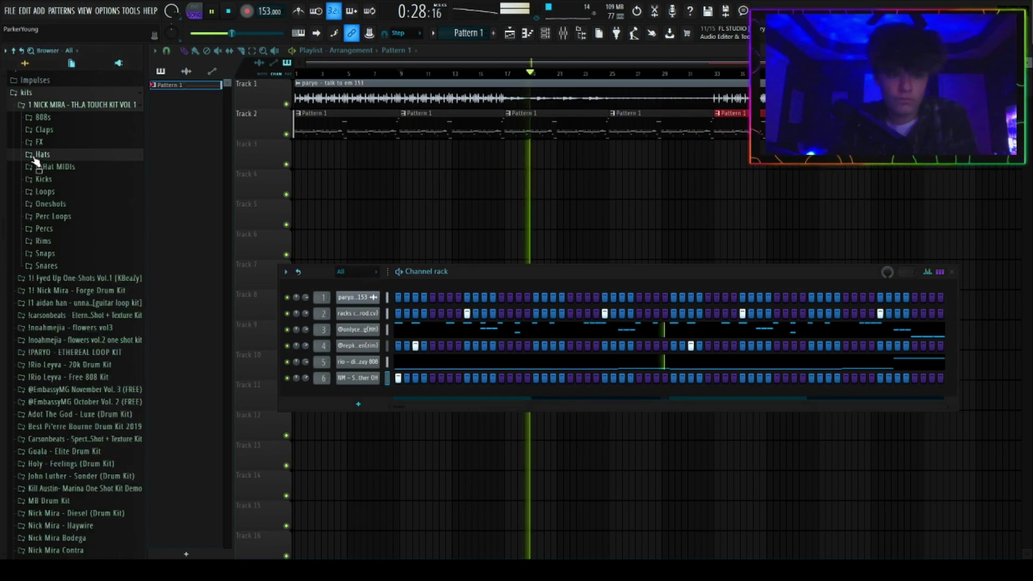
pyautogui.scroll(-5, 102, 274)
pyautogui.press('space')
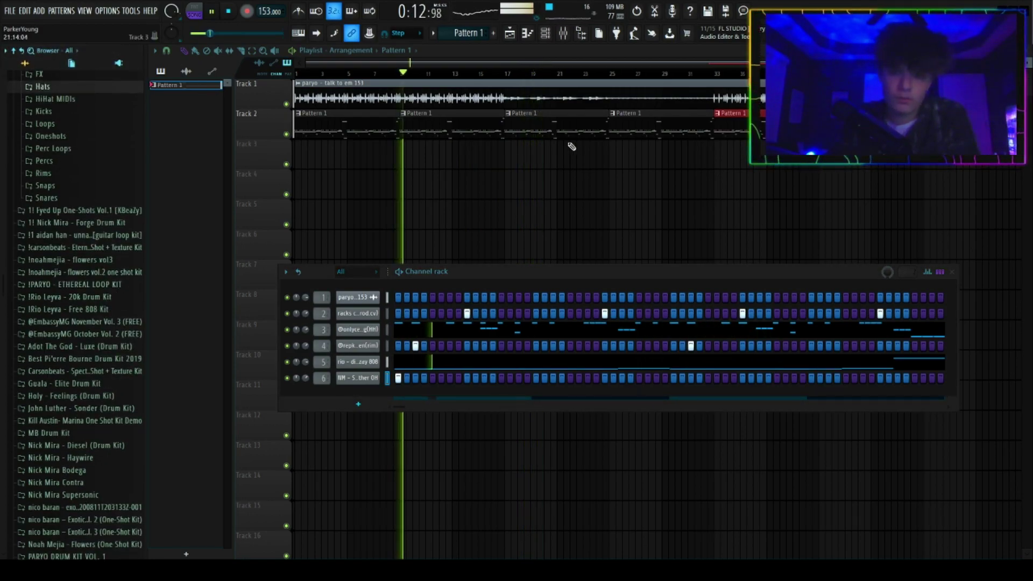
pyautogui.click(717, 74)
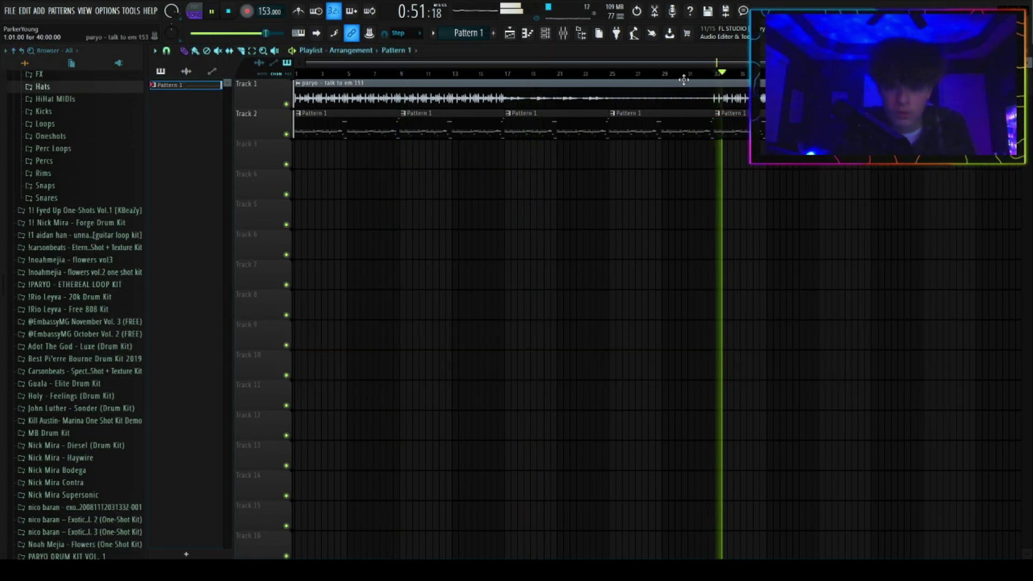
pyautogui.press('F6')
pyautogui.scroll(-5, 58, 408)
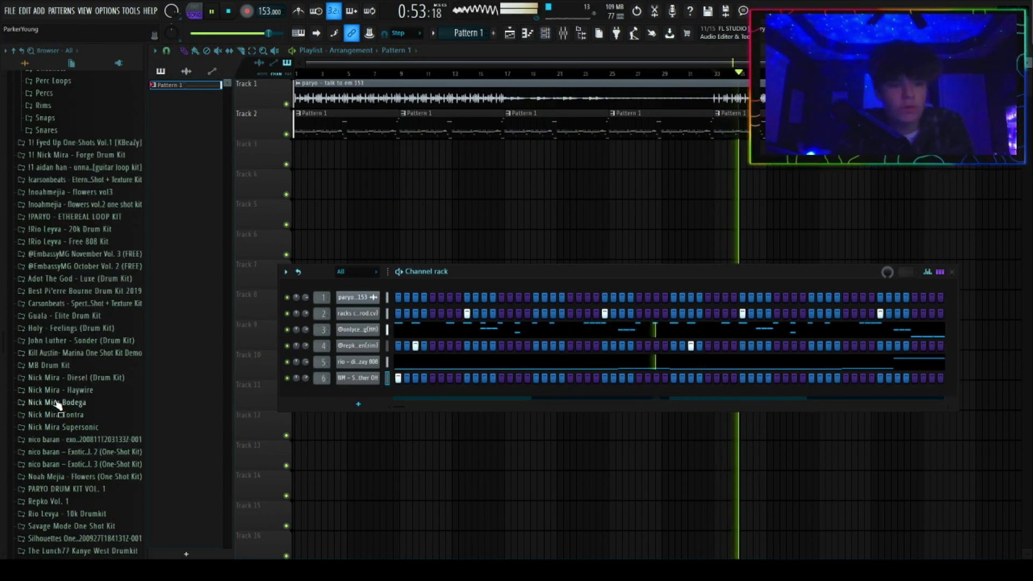
pyautogui.scroll(5, 65, 352)
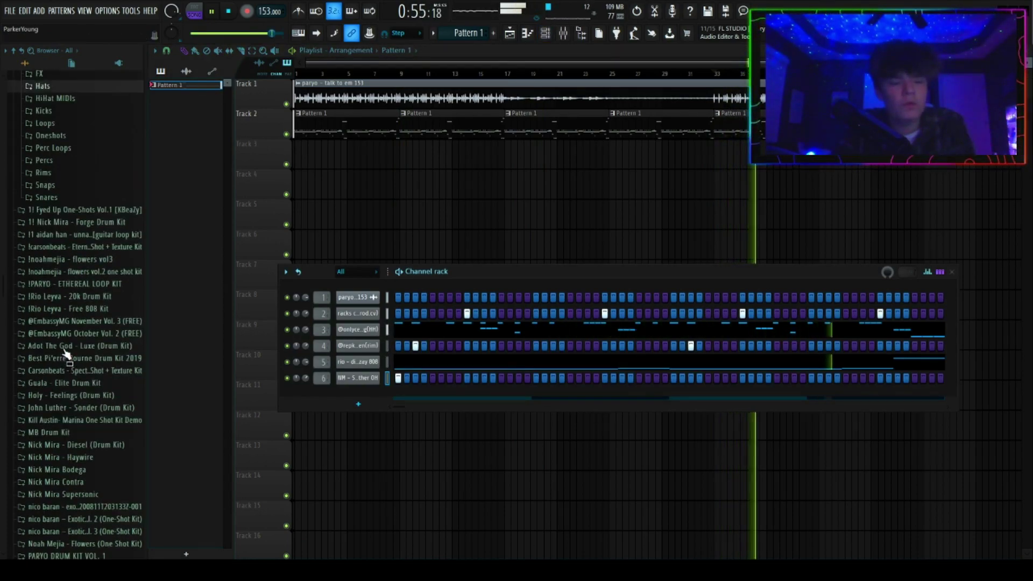
pyautogui.scroll(-10, 65, 352)
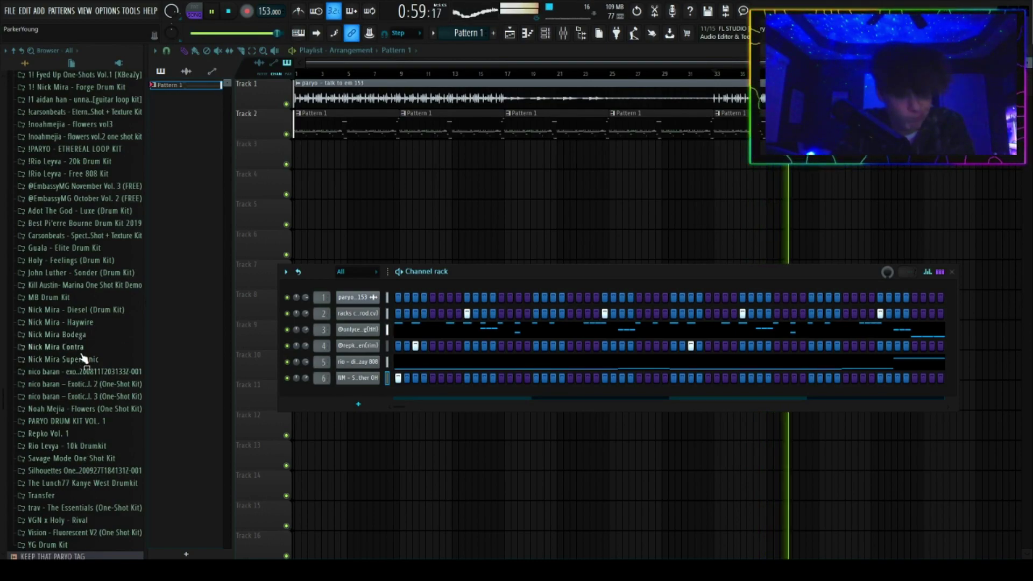
# - Replace the open hat in channel 6 with NM - Mako Crash from the Nick Mira Supersonic kit's Cymbals _ Crashes folder
pyautogui.click(90, 359)
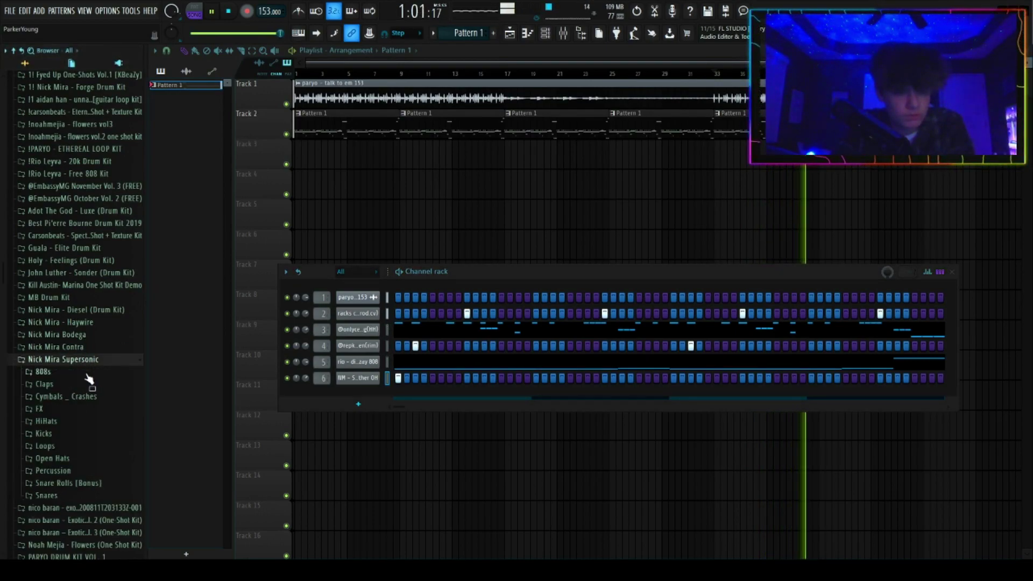
pyautogui.click(81, 396)
pyautogui.moveTo(369, 386); pyautogui.dragTo(365, 391)
pyautogui.press('space')
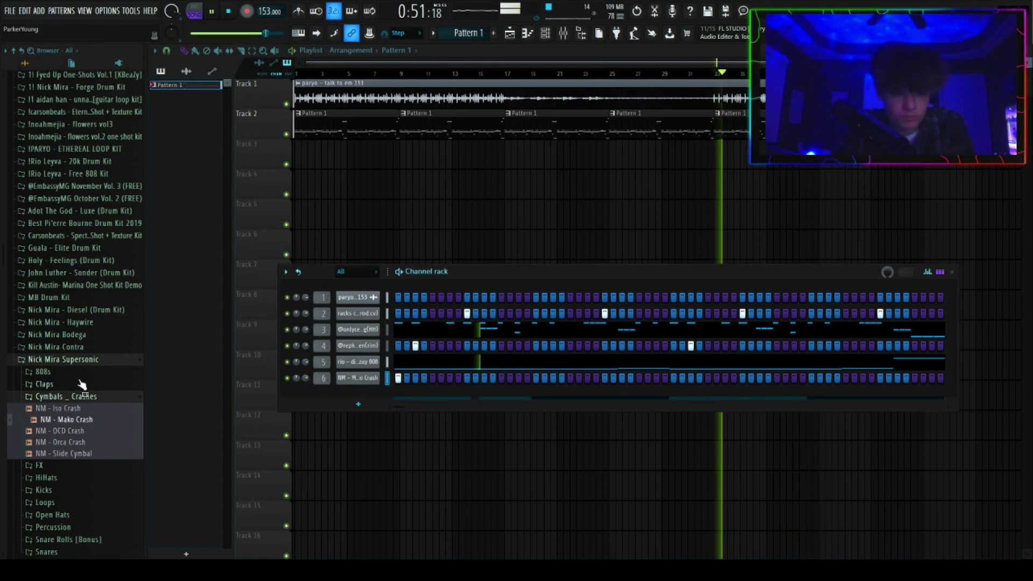
pyautogui.click(74, 360)
# - Inspect the sampler settings of the NM - Mako Crash channel during playback
pyautogui.press('space')
pyautogui.click(356, 378)
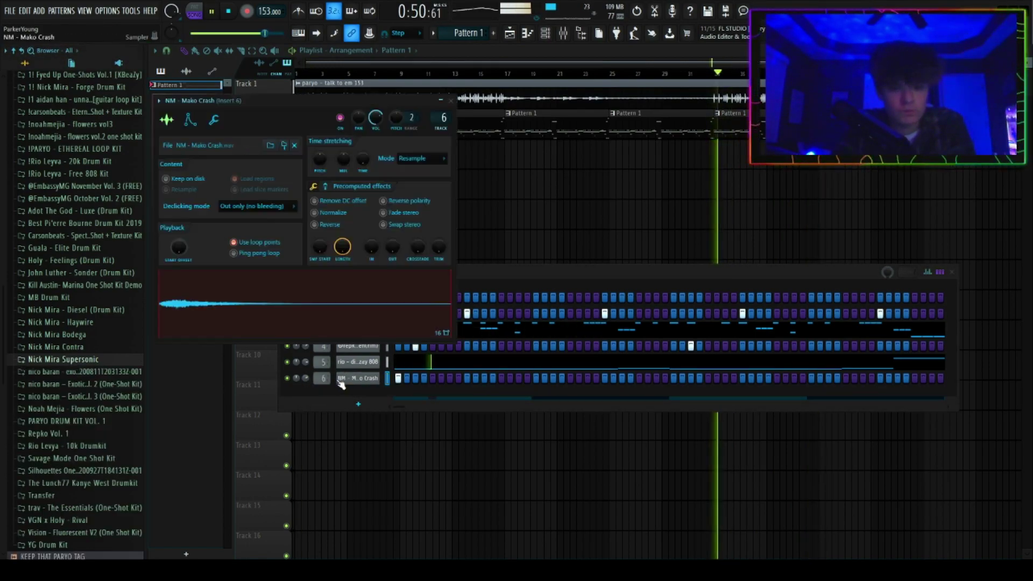
pyautogui.click(451, 101)
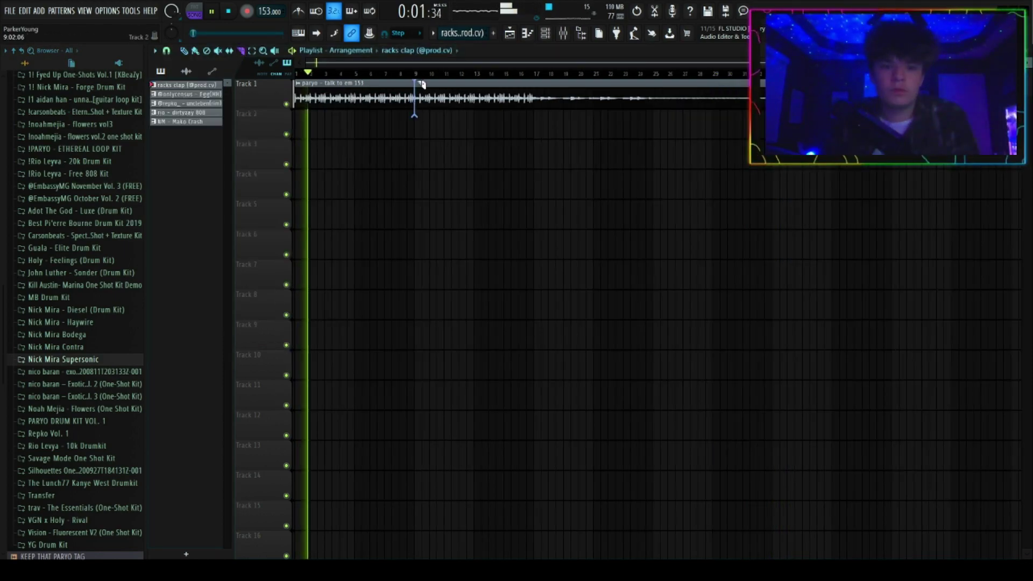
# - Slice the paryo loop at bars 9 and 17, move the remainder to track 3, and copy the second 8-bar clip to bar 17
pyautogui.click(414, 74)
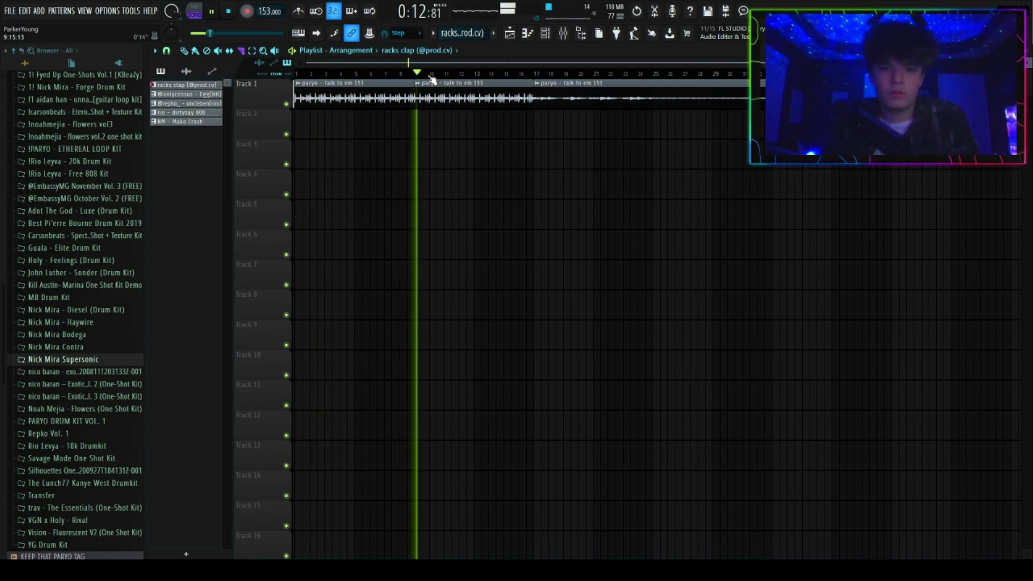
pyautogui.scroll(-2, 420, 74)
pyautogui.press('p')
pyautogui.moveTo(574, 94); pyautogui.dragTo(753, 154)
pyautogui.moveTo(411, 93)
pyautogui.keyDown('shift'); pyautogui.mouseDown()
pyautogui.moveTo(508, 120)
pyautogui.moveTo(508, 90)
pyautogui.mouseUp(); pyautogui.keyUp('shift')
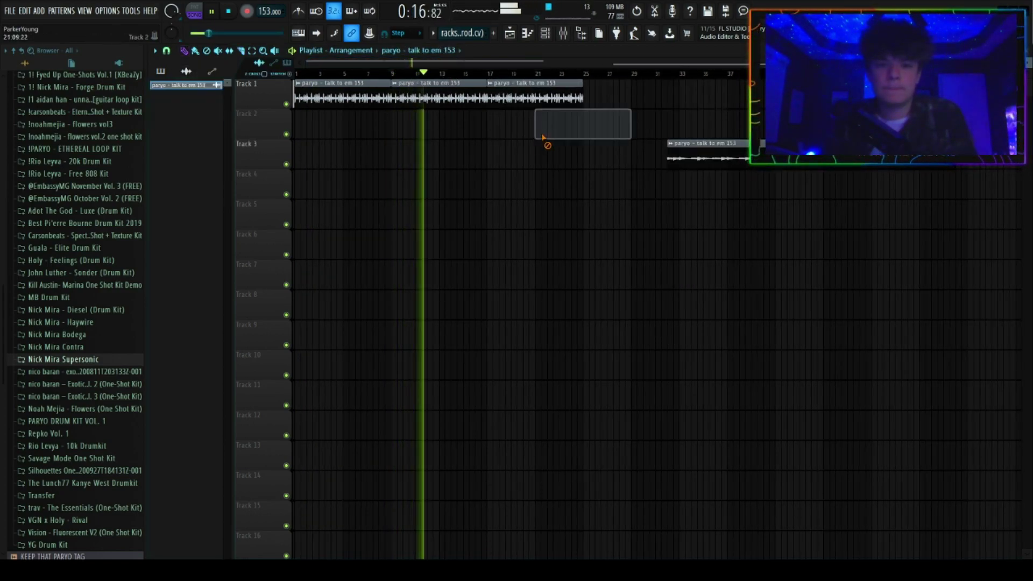
# - Bring the leftover loop clip on track 3 closer, slice it, and delete the unneeded piece
pyautogui.moveTo(762, 162); pyautogui.dragTo(504, 167)
pyautogui.press('c')
pyautogui.moveTo(586, 176); pyautogui.dragTo(617, 96)
pyautogui.press('p')
pyautogui.rightClick(559, 162)
pyautogui.scroll(-2, 617, 100)
# - Duplicate the 8-bar loop clips to fill track 1 up to bar 49 and delete the leftover piece
pyautogui.moveTo(574, 138); pyautogui.dragTo(525, 87)
pyautogui.hotkey('ctrl', 'b')
pyautogui.click(477, 142)
pyautogui.rightClick(477, 142)
pyautogui.moveTo(594, 127); pyautogui.dragTo(604, 90)
# - Load HalfTime in the first effect slot of Insert 1 and create an automation clip for its mix level
pyautogui.click(472, 70)
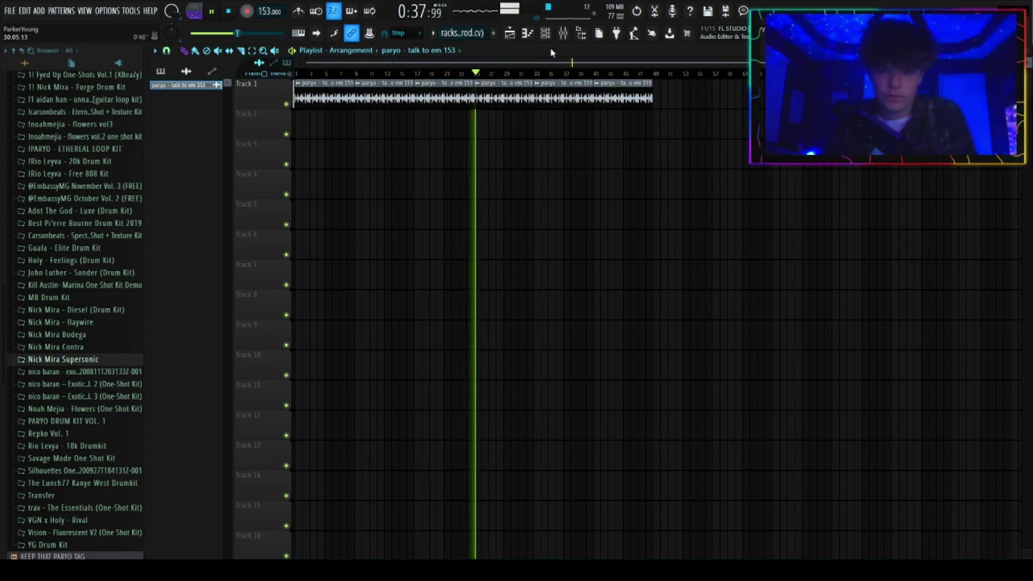
pyautogui.press('F9')
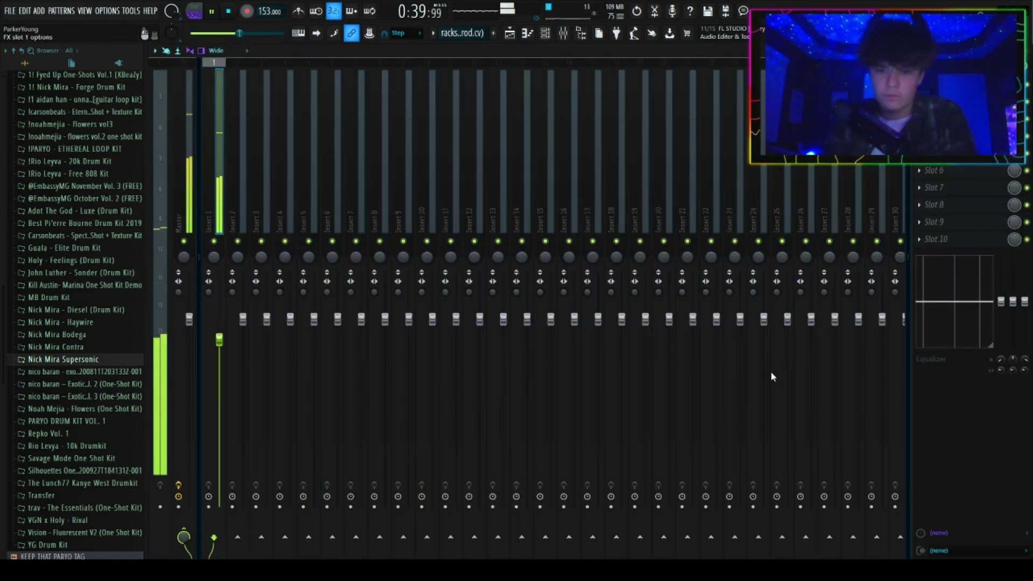
pyautogui.click(947, 84)
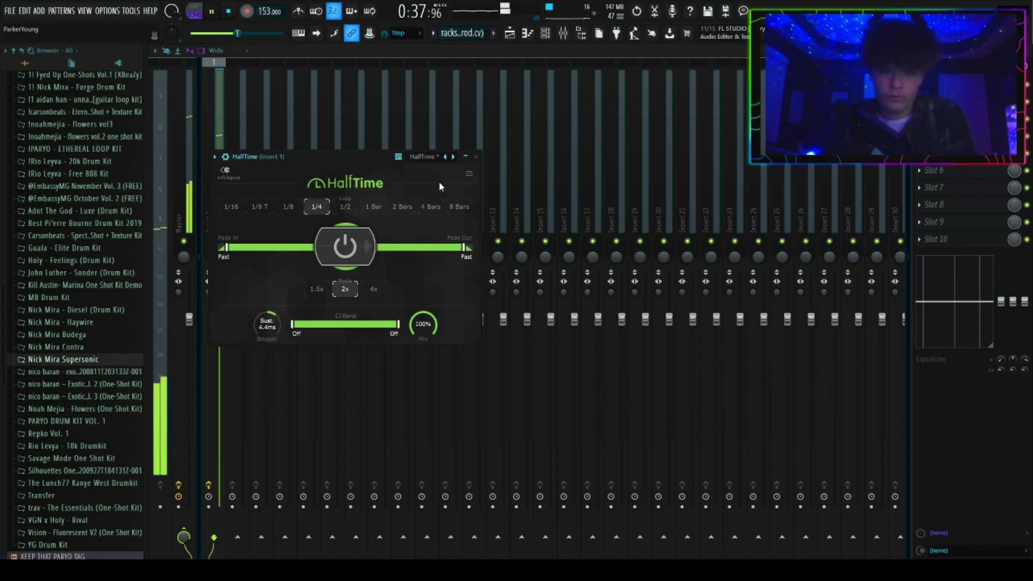
pyautogui.click(475, 157)
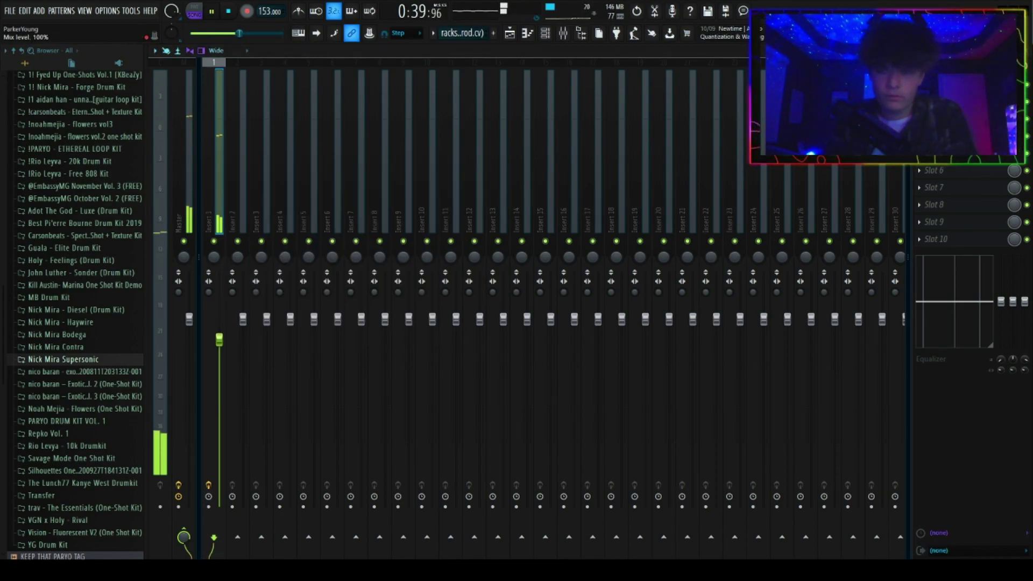
pyautogui.click(1023, 50)
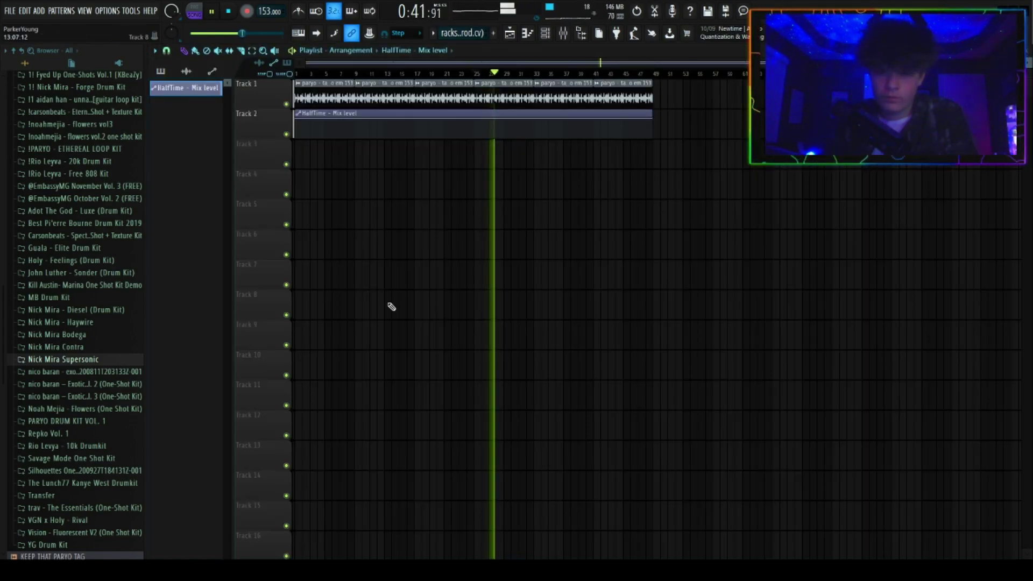
# - Shape the HalfTime mix level automation to full between bars 25 and 33 and zero everywhere else
pyautogui.rightClick(475, 125)
pyautogui.moveTo(475, 124); pyautogui.dragTo(534, 141)
pyautogui.rightClick(534, 125)
pyautogui.rightClick(534, 125)
pyautogui.moveTo(651, 120); pyautogui.dragTo(652, 139)
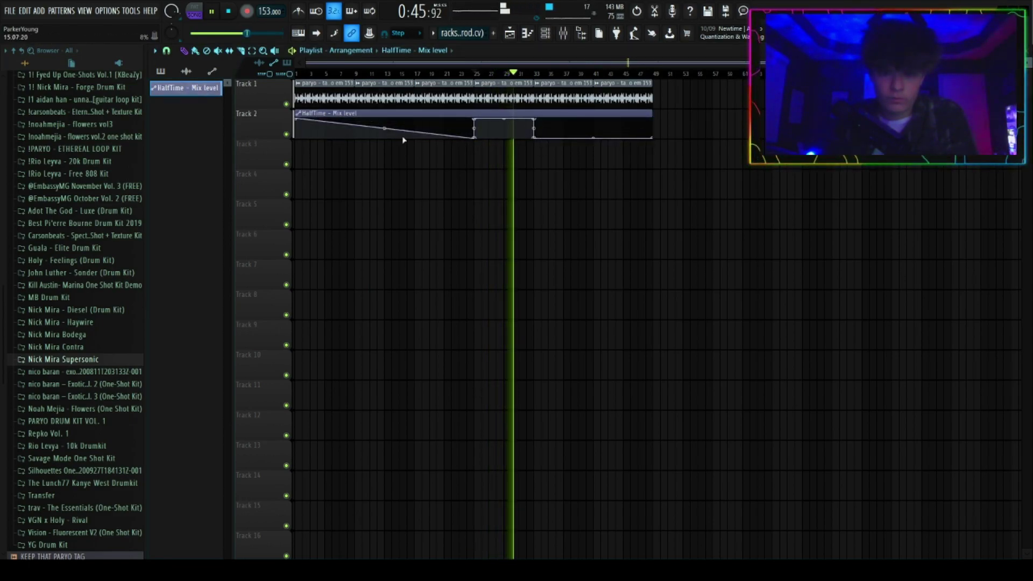
pyautogui.moveTo(295, 120); pyautogui.dragTo(357, 111)
# - Slice the HalfTime automation clip at bars 9 and 25, and move all its pieces down to track 9
pyautogui.press('c')
pyautogui.moveTo(475, 121); pyautogui.dragTo(475, 120)
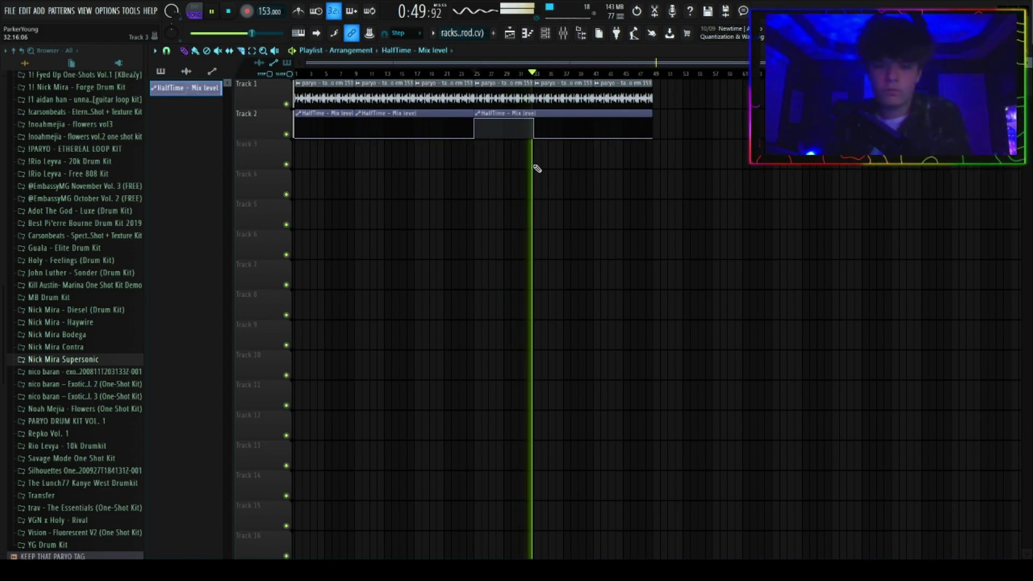
pyautogui.moveTo(324, 128); pyautogui.dragTo(341, 159)
pyautogui.hotkey('shift', 'Left')
pyautogui.hotkey('shift', 'Down')
pyautogui.hotkey('shift', 'Down')
pyautogui.hotkey('shift', 'Down')
pyautogui.hotkey('shift', 'Left')
pyautogui.hotkey('shift', 'Down')
pyautogui.hotkey('shift', 'Down')
pyautogui.hotkey('shift', 'Down')
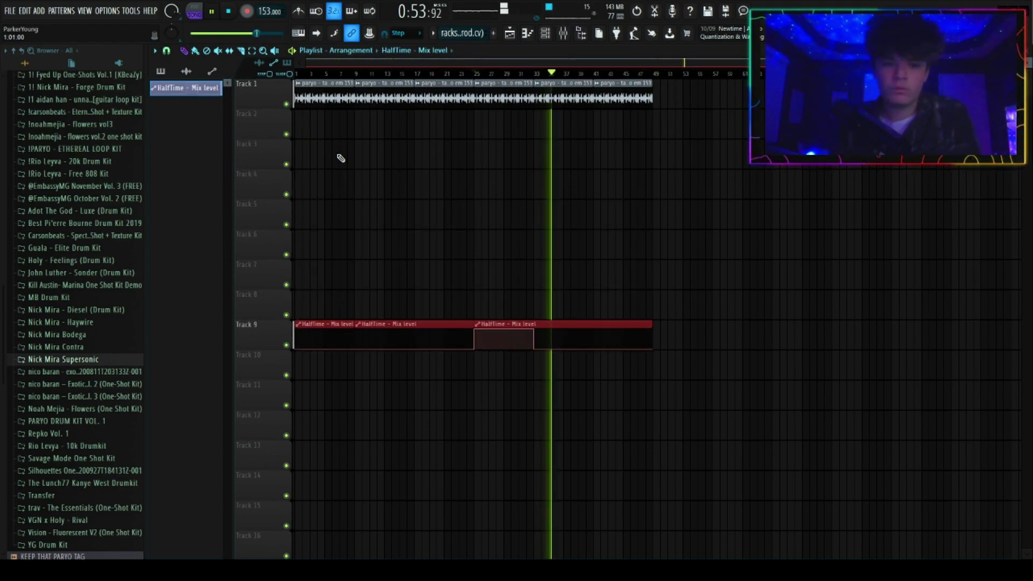
# - Place the clap, hi-hat, rim, 808 and crash patterns on tracks 2 to 6, repeated from bar 9 to 41, plus a clap clip at bar 41
pyautogui.click(162, 72)
pyautogui.click(181, 94)
pyautogui.keyDown('shift'); pyautogui.click(181, 122); pyautogui.keyUp('shift')
pyautogui.moveTo(180, 86); pyautogui.dragTo(356, 129)
pyautogui.moveTo(452, 280); pyautogui.dragTo(367, 179)
pyautogui.hotkey('ctrl', 'b')
pyautogui.hotkey('ctrl', 'b')
pyautogui.hotkey('ctrl', 'b')
pyautogui.click(602, 133)
# - Trim about two bars off the start of the 808 clip at bar 25 and move the HalfTime automation clips up to track 7
pyautogui.moveTo(475, 224); pyautogui.dragTo(491, 223)
pyautogui.moveTo(516, 321); pyautogui.dragTo(294, 327)
pyautogui.hotkey('shift', 'Up')
pyautogui.hotkey('shift', 'Up')
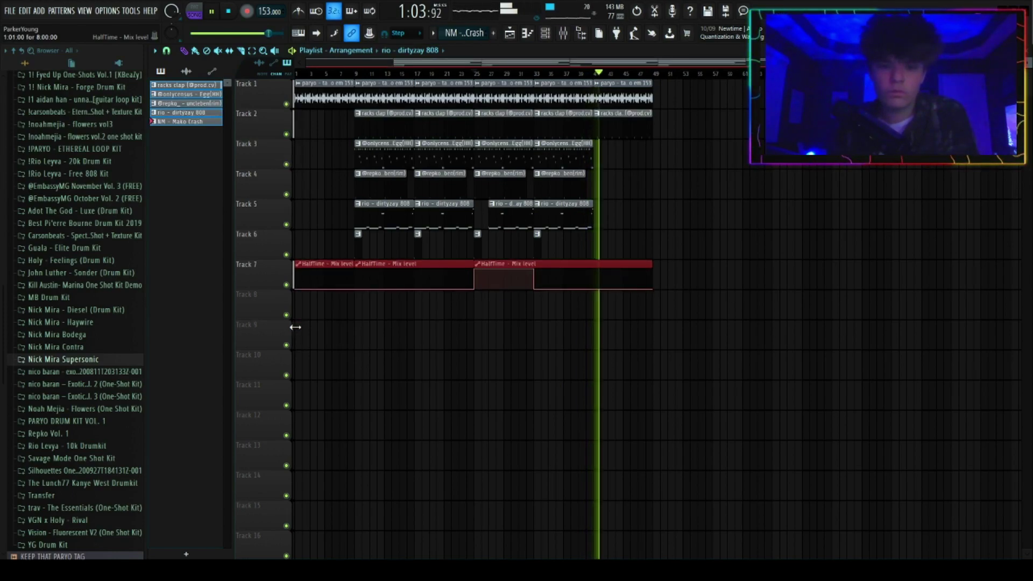
# - Duplicate all clips from bars 9 to 49 directly after them, and repeat that section's first 16 bars at bar 89
pyautogui.moveTo(780, 319); pyautogui.dragTo(373, 76)
pyautogui.scroll(-2, 373, 76)
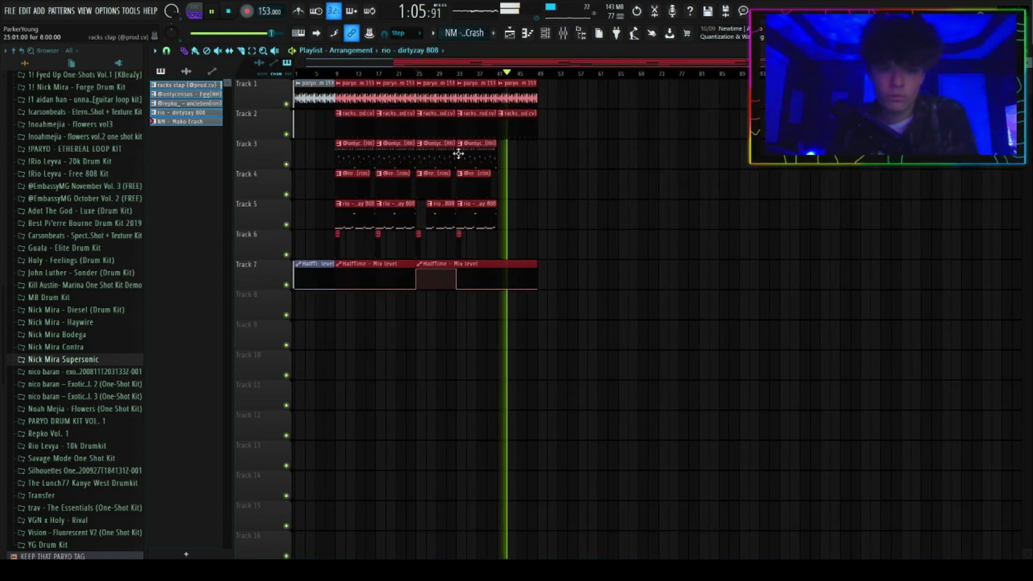
pyautogui.hotkey('ctrl', 'b')
pyautogui.moveTo(606, 318); pyautogui.dragTo(539, 92)
pyautogui.hotkey('ctrl', 'b')
# - Add an 8-bar loop clip at the end of track 1 and extend the last HalfTime automation clip to bar 113
pyautogui.moveTo(638, 89); pyautogui.dragTo(763, 86)
pyautogui.hotkey('ctrl', 'd')
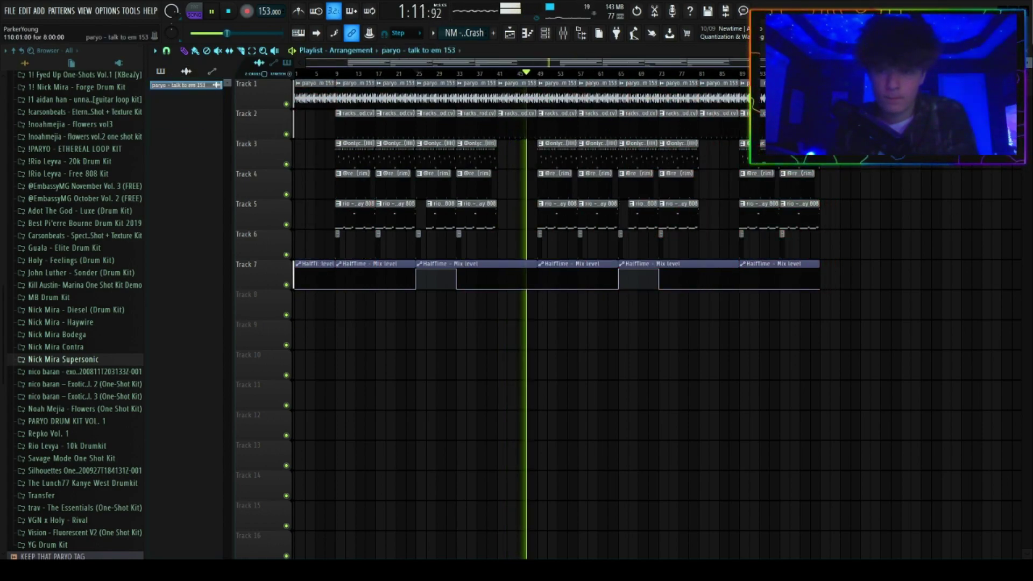
pyautogui.moveTo(819, 267); pyautogui.dragTo(857, 266)
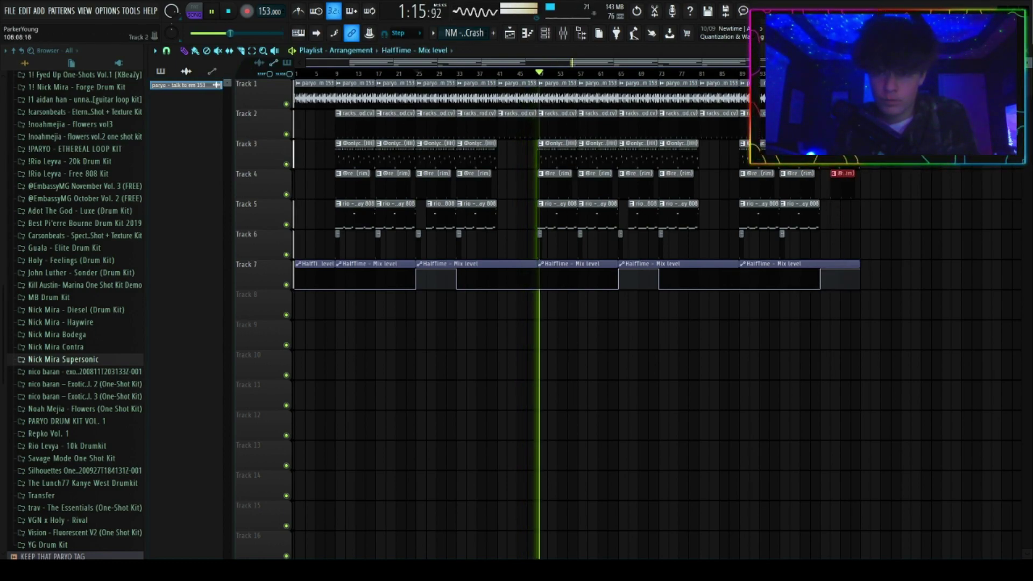